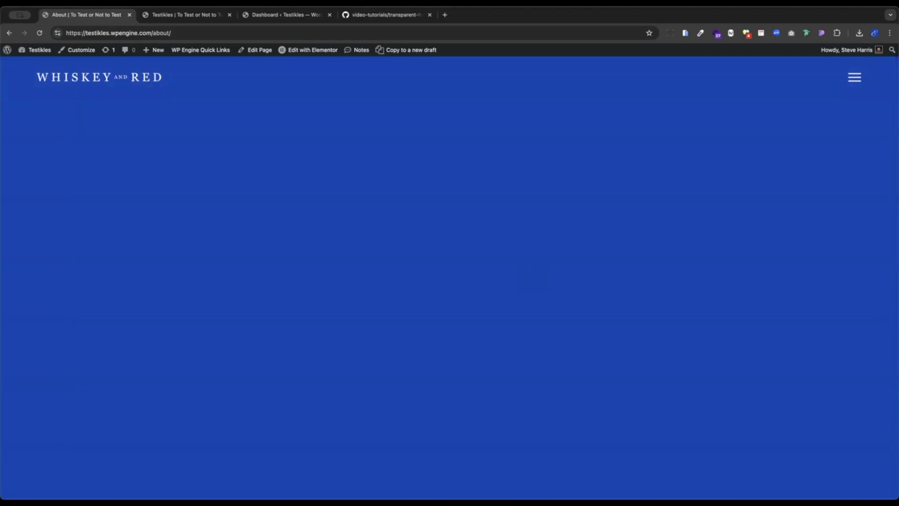
Switch from the About tab to the site's homepage tab with Ctrl+Tab
key("ctrl+Tab")
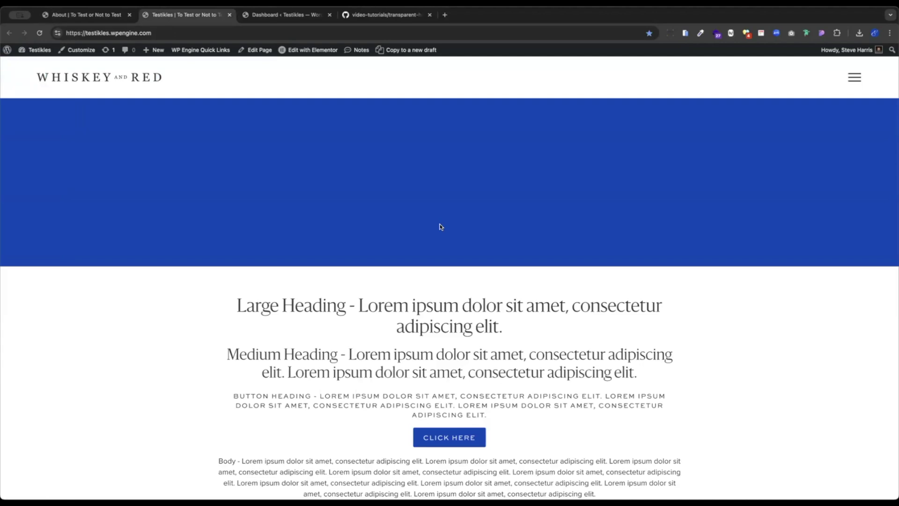
Create a new Header template in Saved Templates named 'NEW Header - Transparent'
left_click(266, 17)
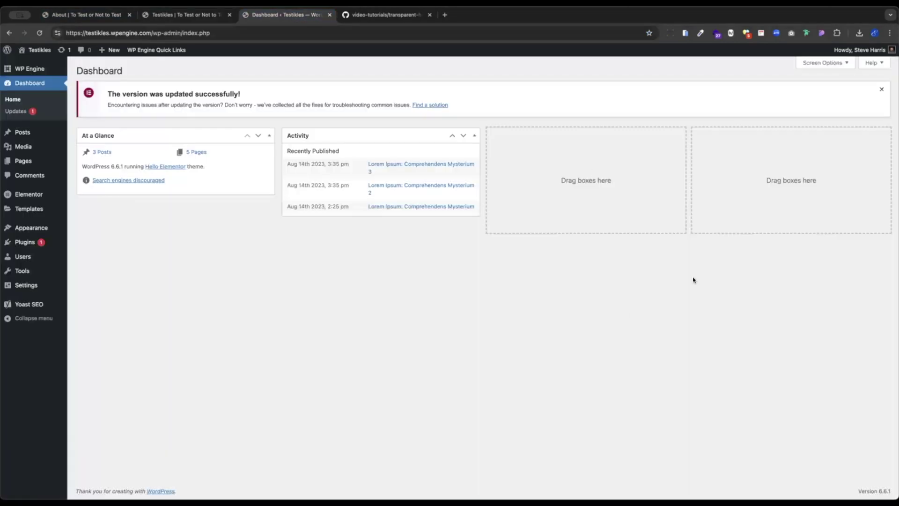
left_click(39, 210)
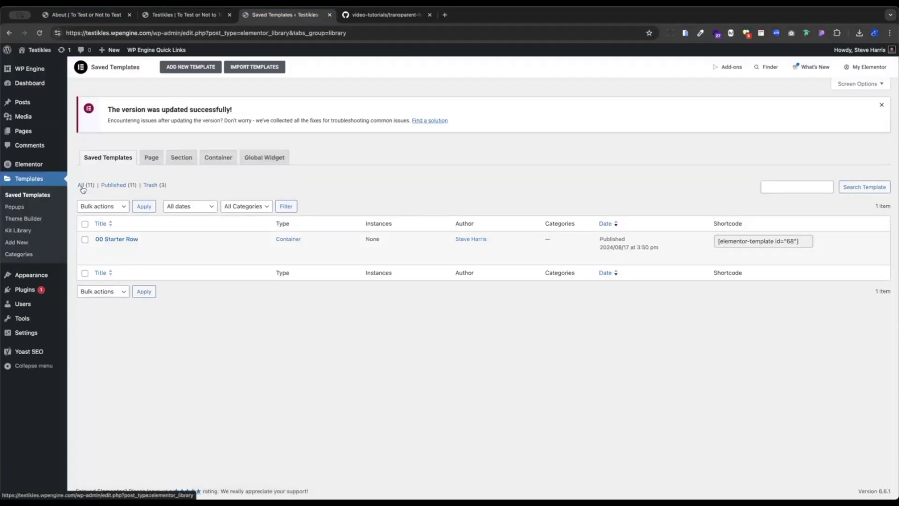
left_click(196, 69)
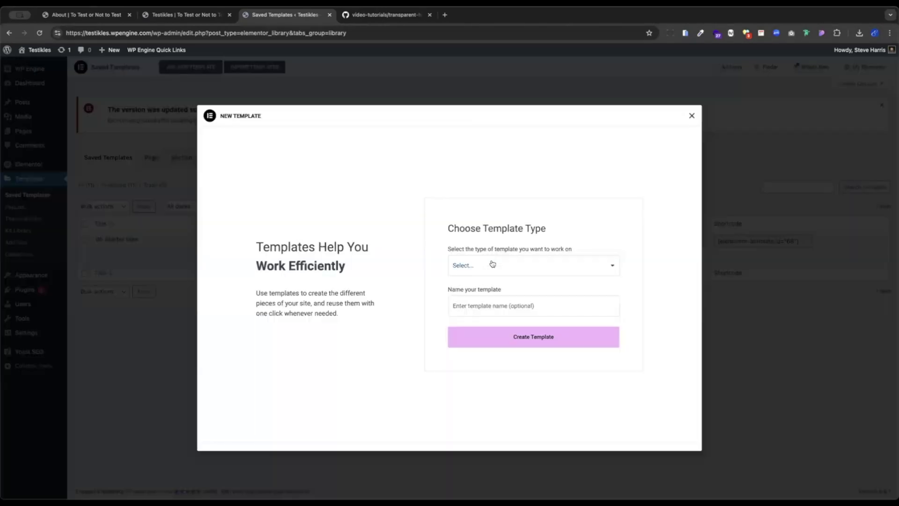
left_click(492, 263)
left_click(489, 318)
left_click(508, 306)
type("NEW Header - Transparent")
left_click(528, 342)
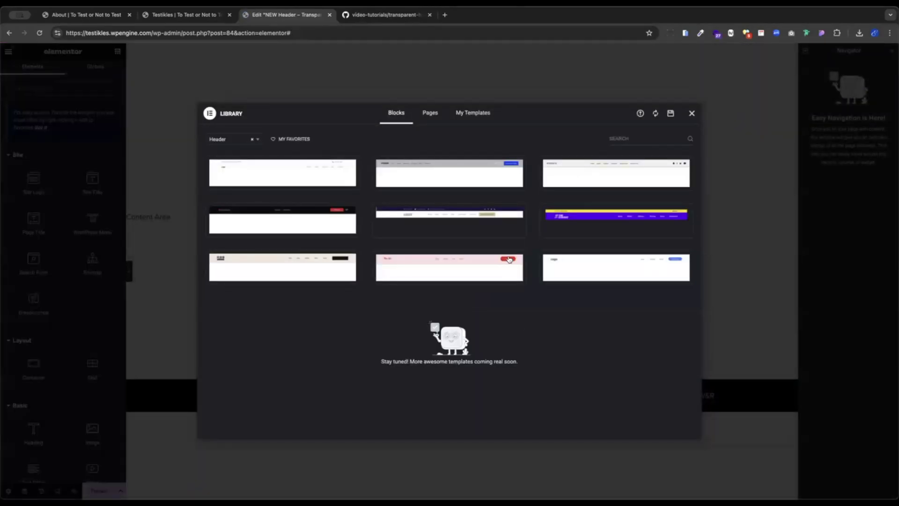
Insert the 'New Header - Solid' template from My Templates, applying its settings
left_click(467, 116)
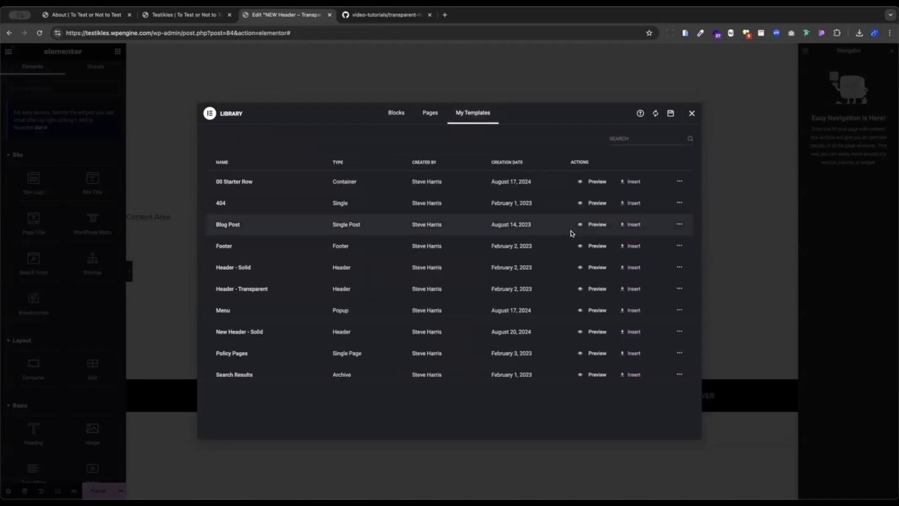
left_click(633, 333)
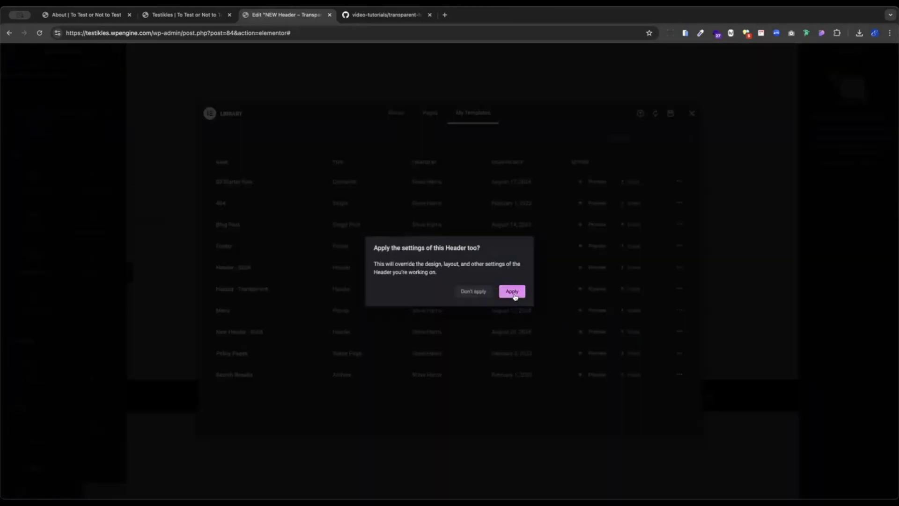
left_click(514, 295)
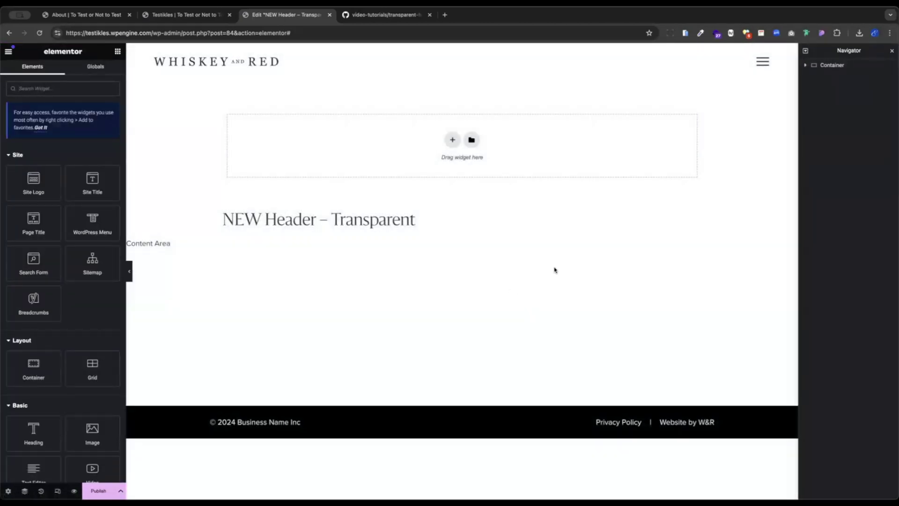
Clear the white background colour from the header container's Style settings
mouse_move(452, 66)
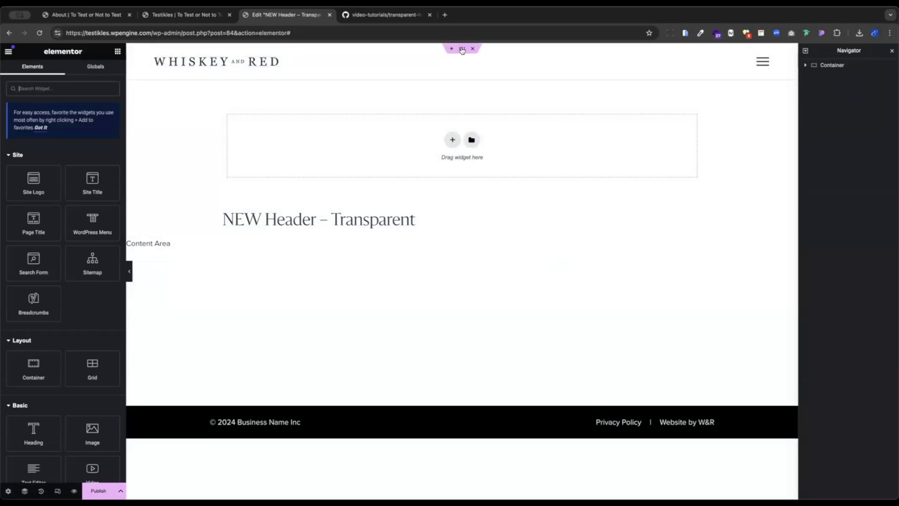
left_click(462, 49)
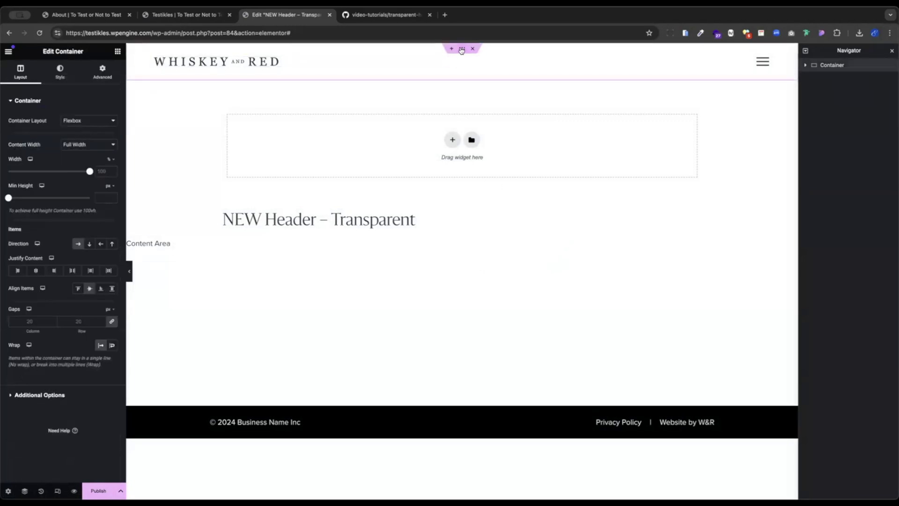
left_click(60, 75)
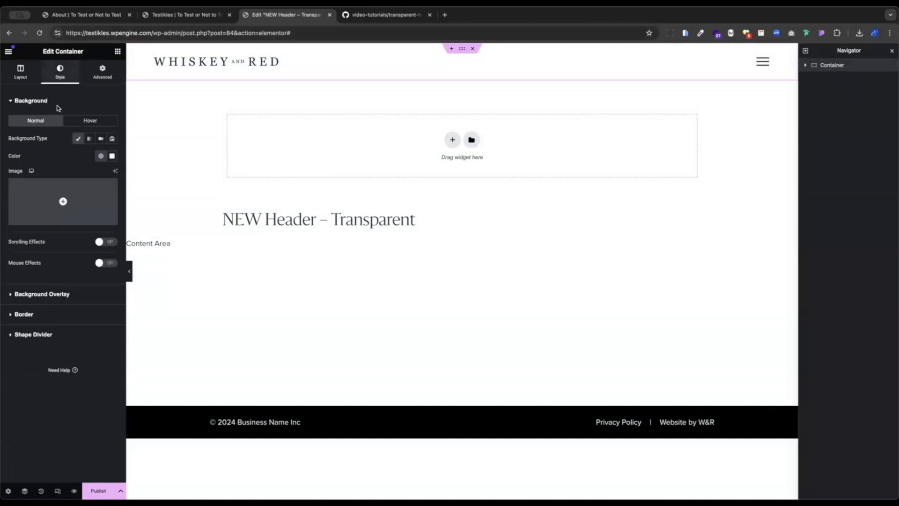
left_click(111, 156)
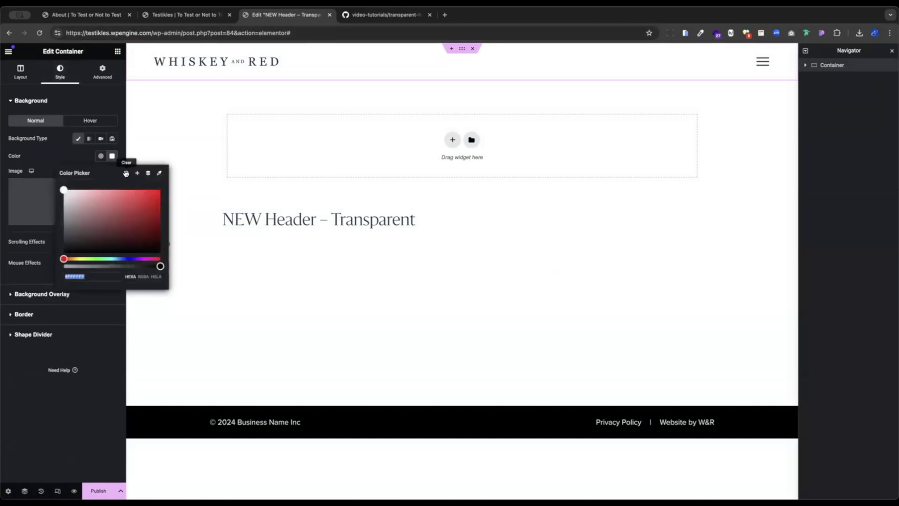
left_click(126, 173)
left_click(78, 139)
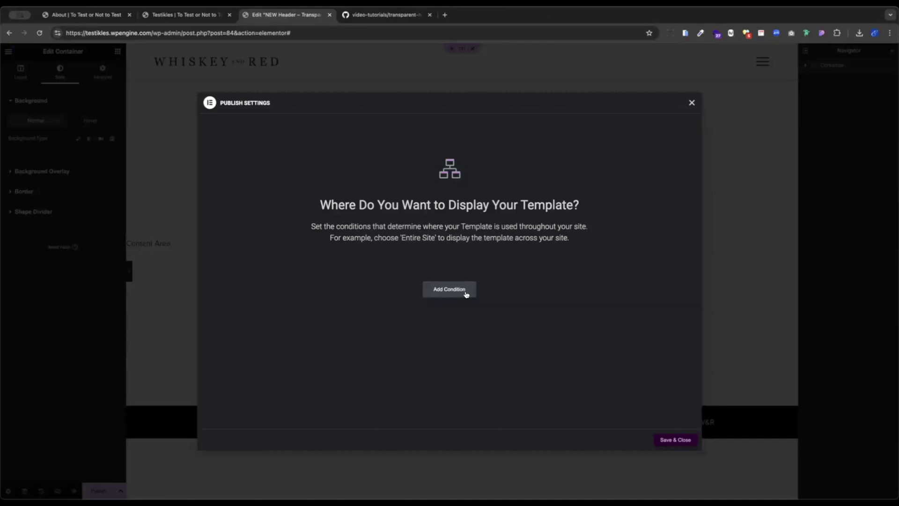
Publish the header with the condition Include > Singular > Pages > About
left_click(457, 292)
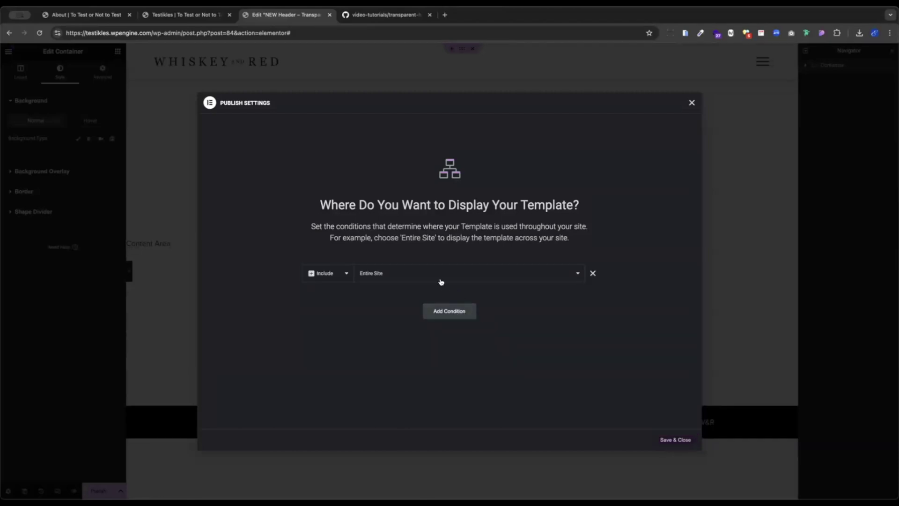
left_click(440, 279)
left_click(422, 291)
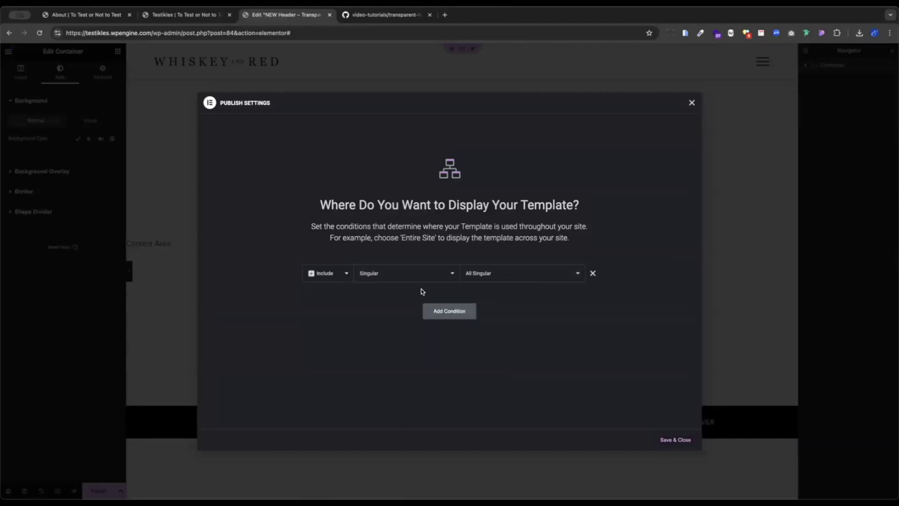
left_click(490, 274)
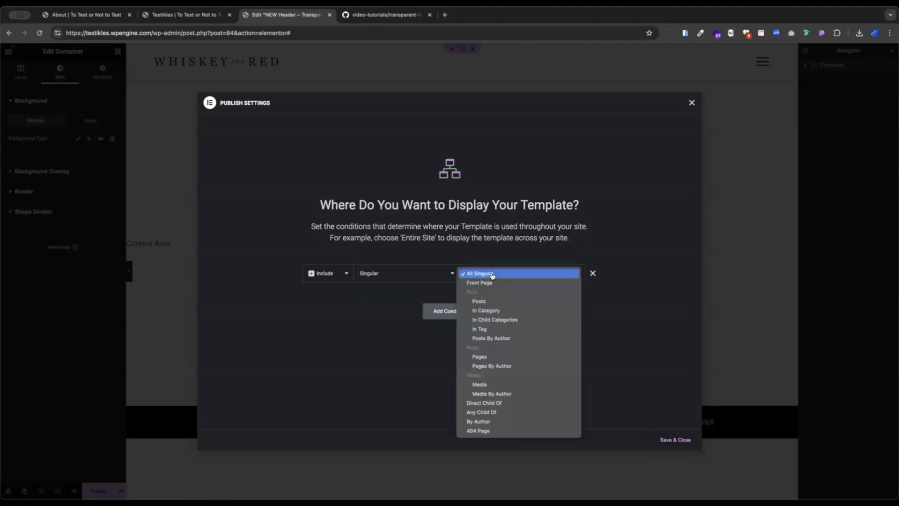
left_click(488, 360)
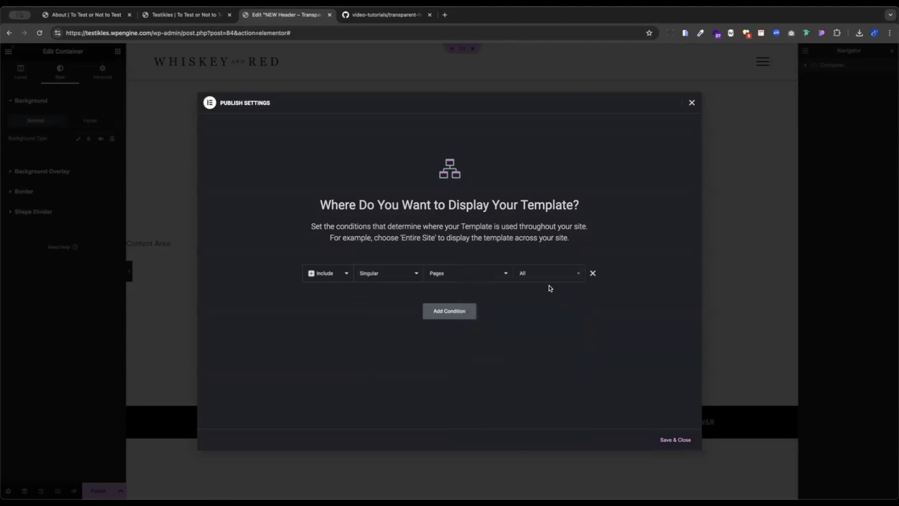
left_click(545, 279)
type("about")
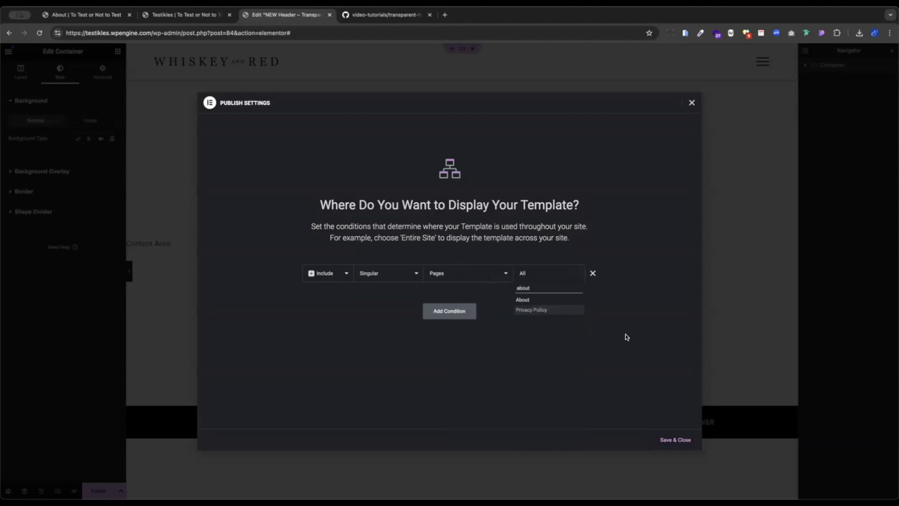
left_click(519, 301)
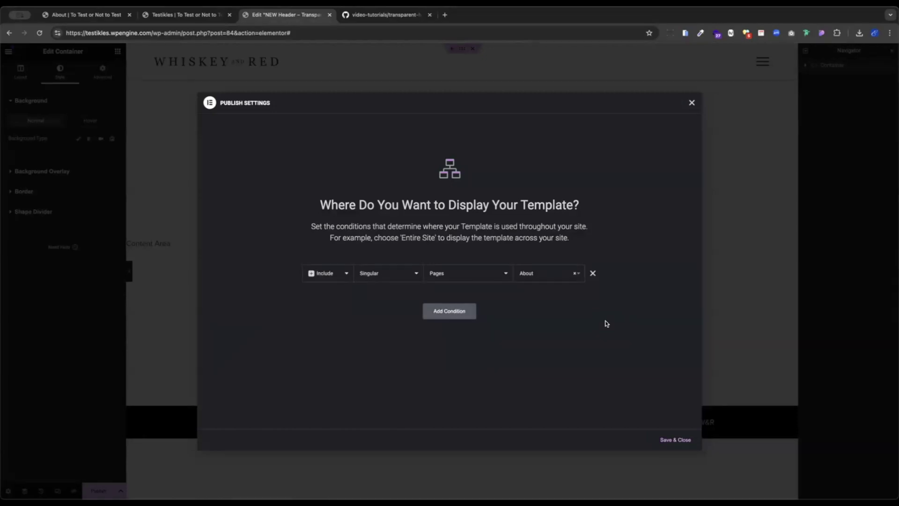
left_click(682, 441)
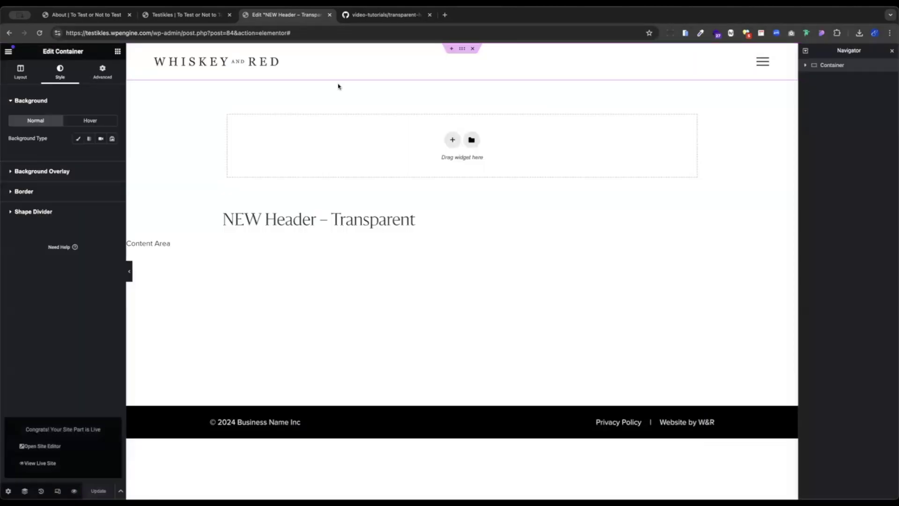
Go back to the About page tab and reload it
left_click(88, 17)
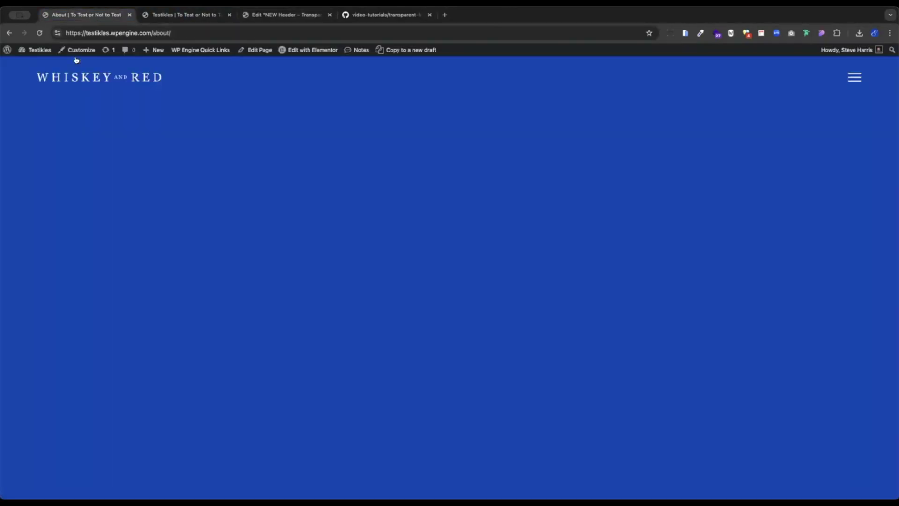
left_click(37, 33)
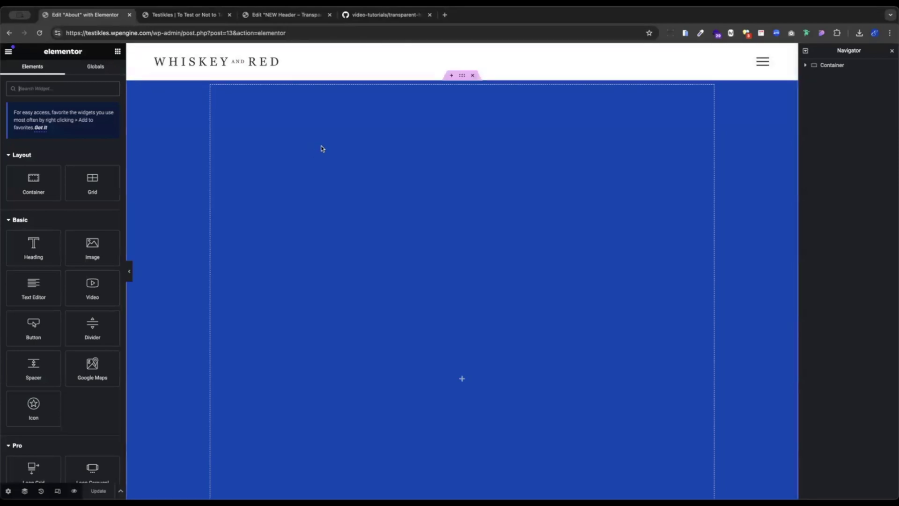
Inspect the About container's 1400 minimum height and its background style settings
scroll(417, 170, "down", 1)
scroll(420, 173, "up", 1)
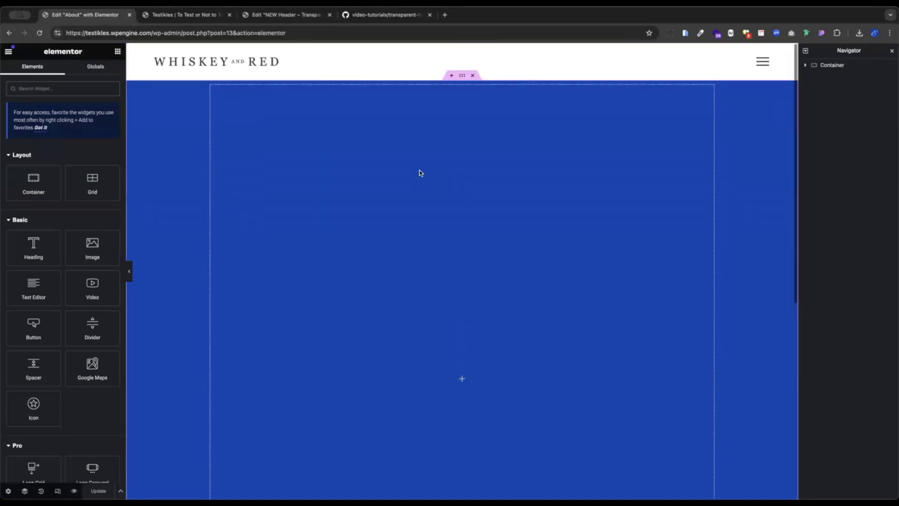
left_click(462, 75)
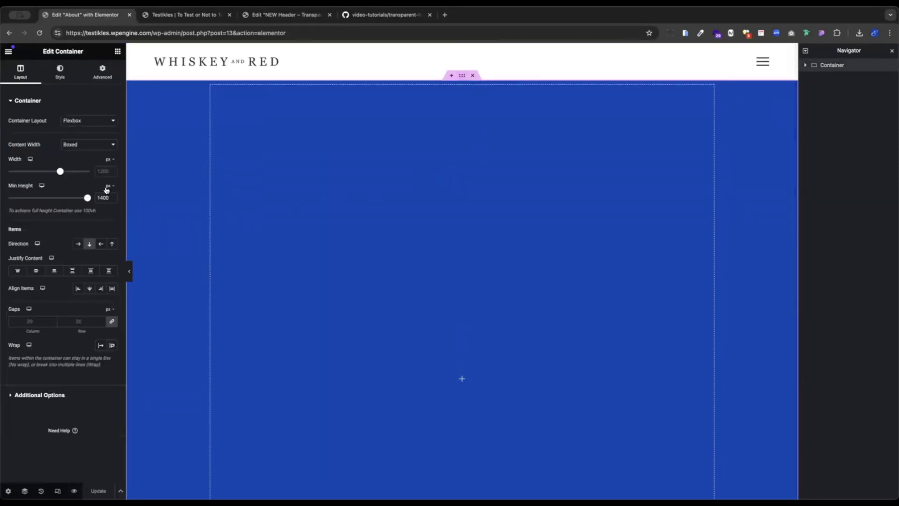
left_click(97, 197)
left_click(61, 74)
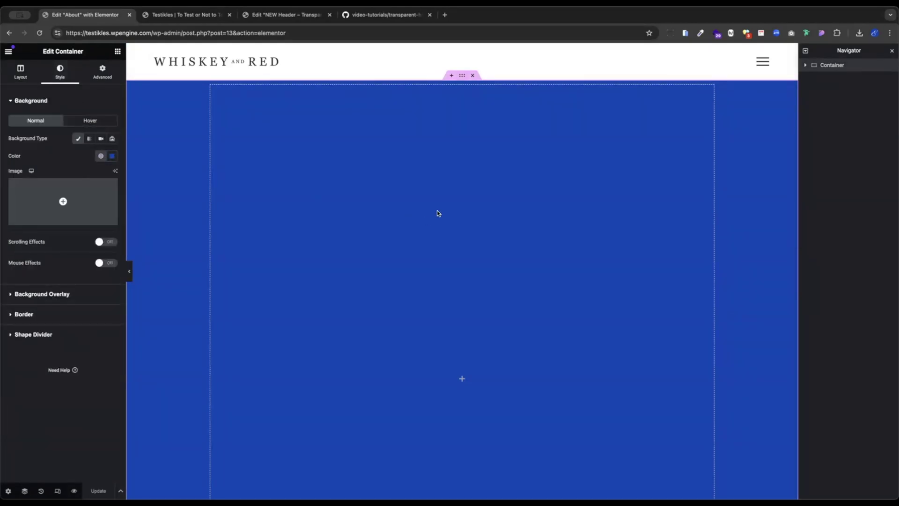
Preview the About page without editor panels and scroll to test the header
left_click(127, 273)
left_click(6, 271)
scroll(593, 176, "down", 1)
scroll(593, 175, "down", 3)
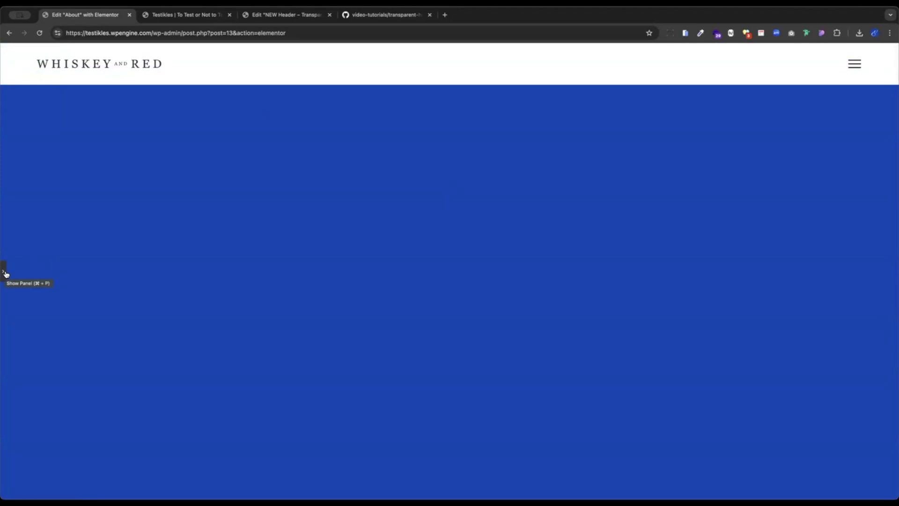
Drag the header container's bottom margin below zero under Advanced and save
left_click(3, 270)
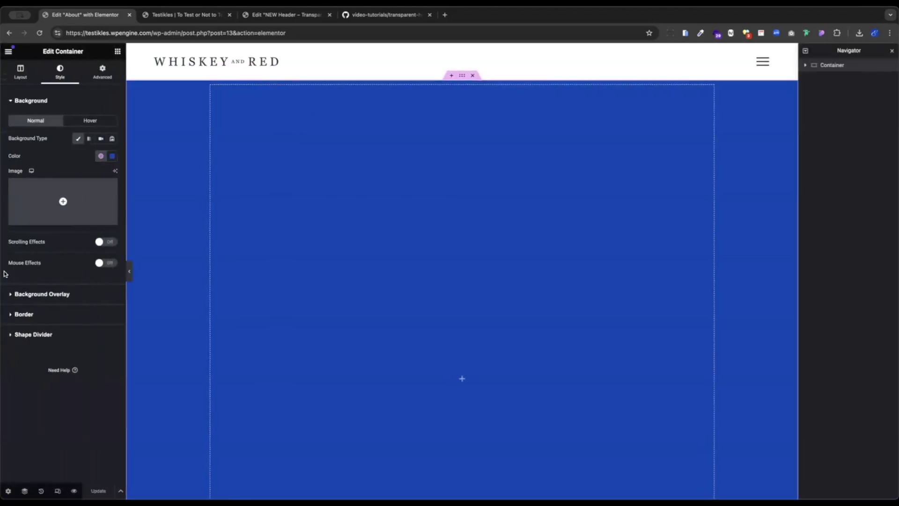
left_click(463, 51)
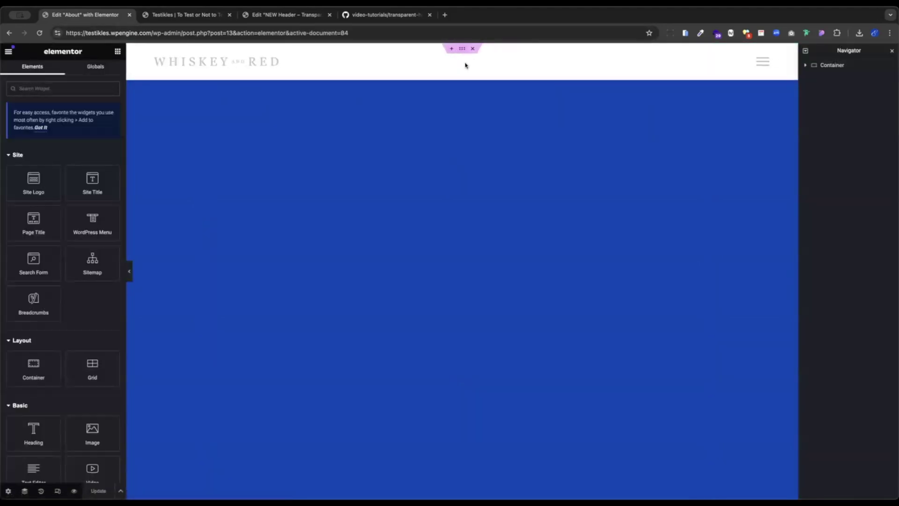
mouse_move(617, 90)
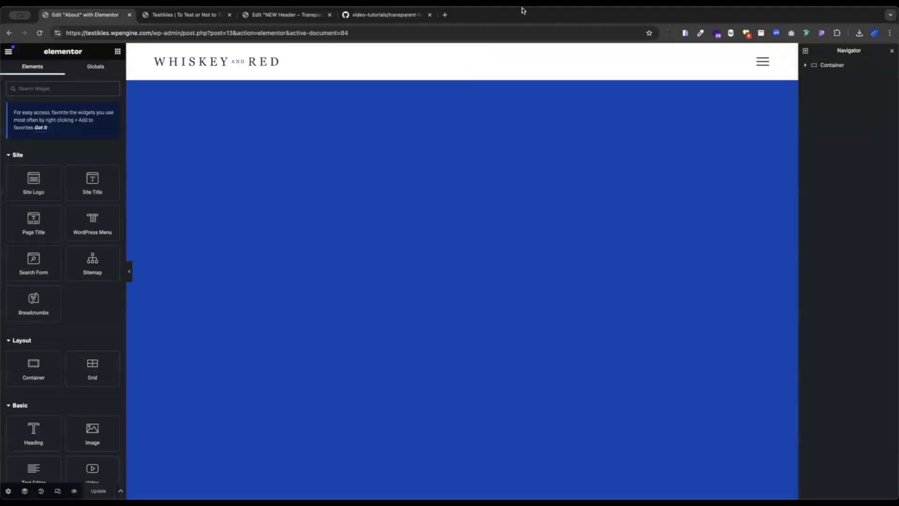
left_click(463, 50)
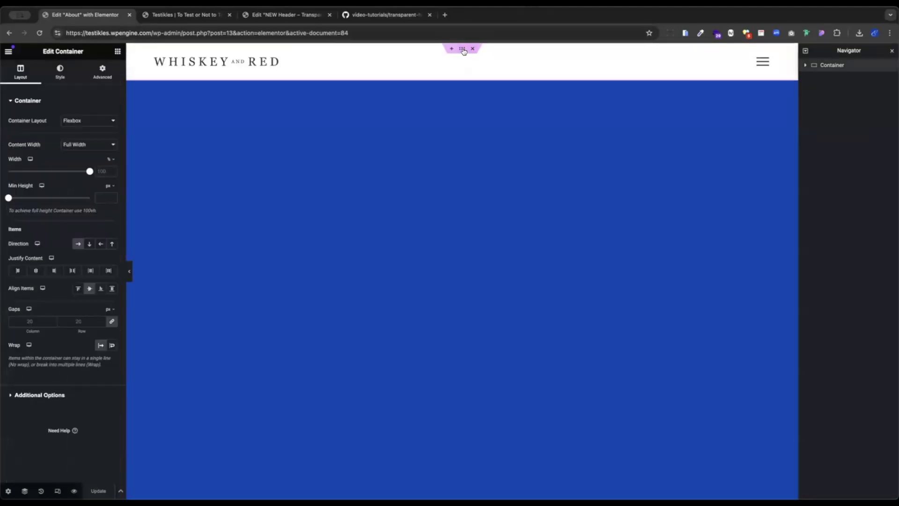
left_click(107, 74)
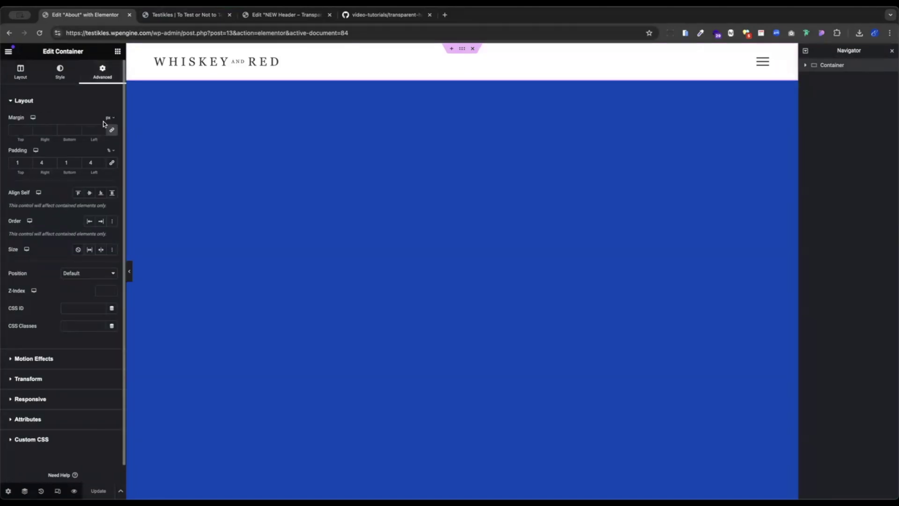
left_click(117, 131)
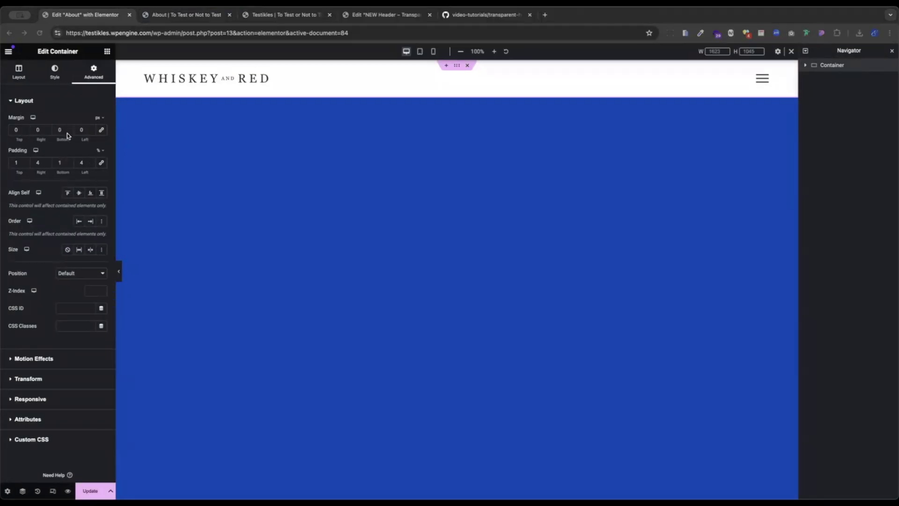
left_click(70, 131)
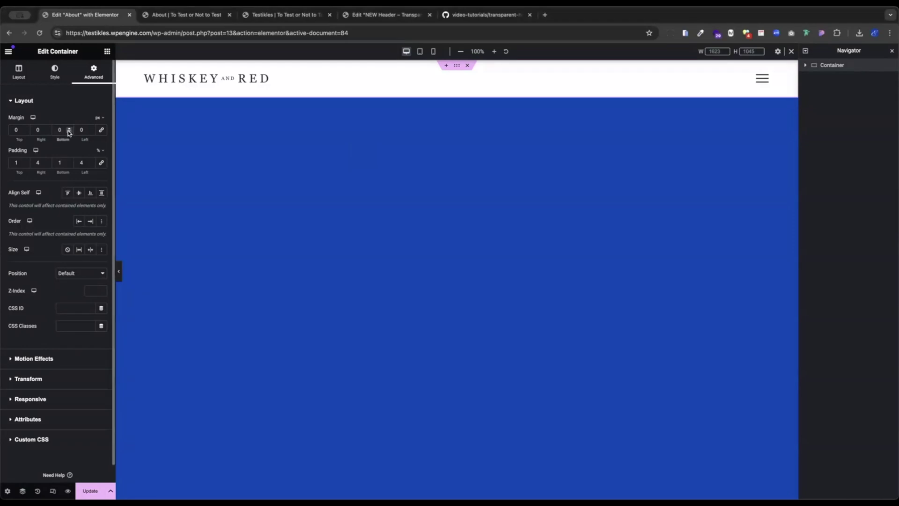
left_click_drag(70, 133, 69, 133)
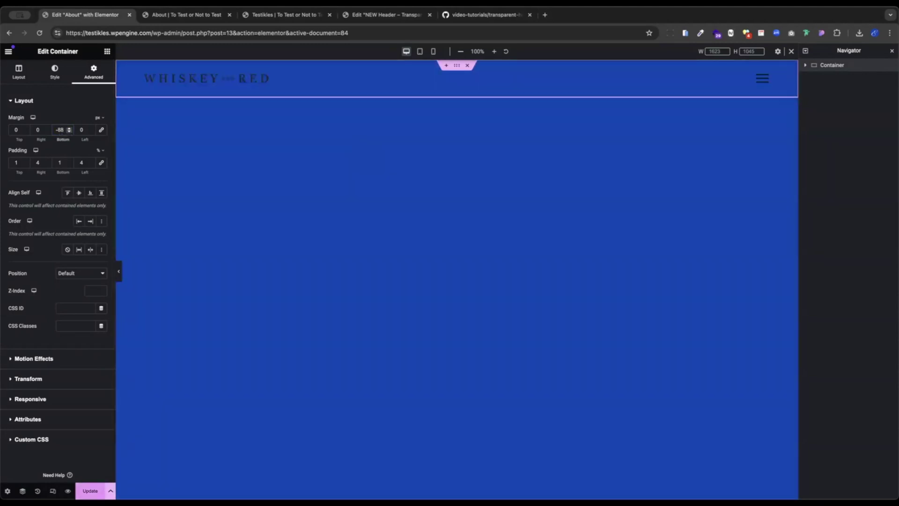
key("ctrl+s")
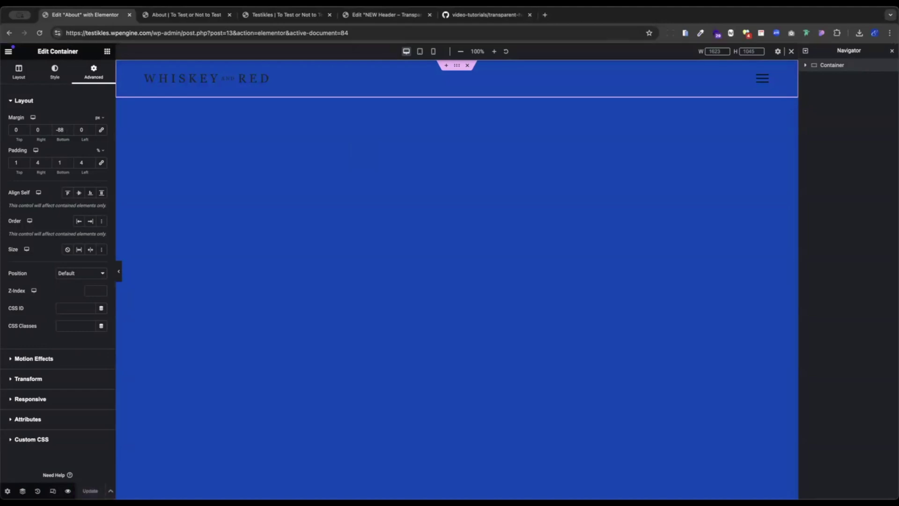
Preview the About page, then fine-tune the header's bottom margin to -100 px
left_click(87, 470)
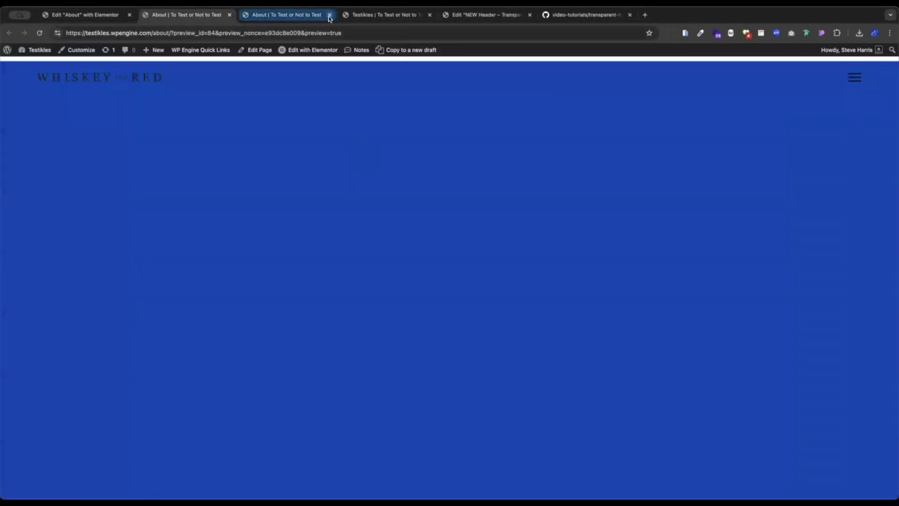
left_click(330, 15)
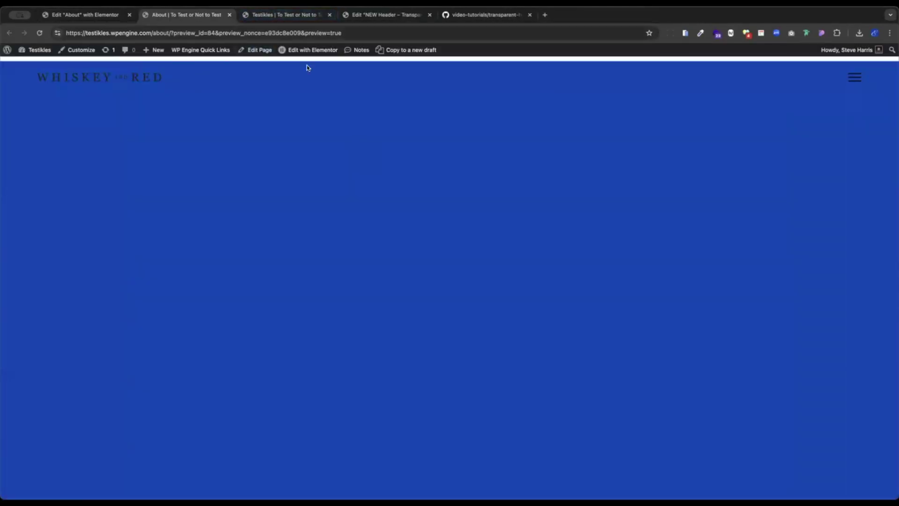
left_click(79, 13)
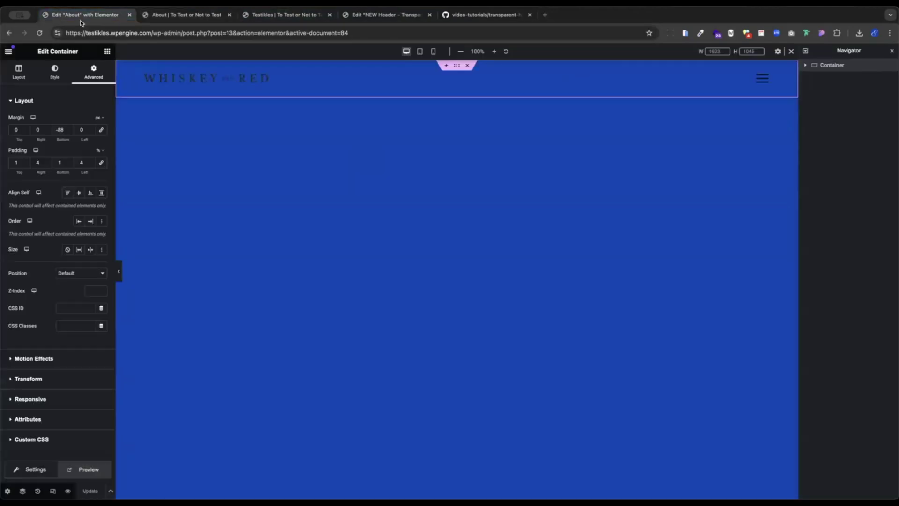
left_click(70, 133)
left_click(69, 133)
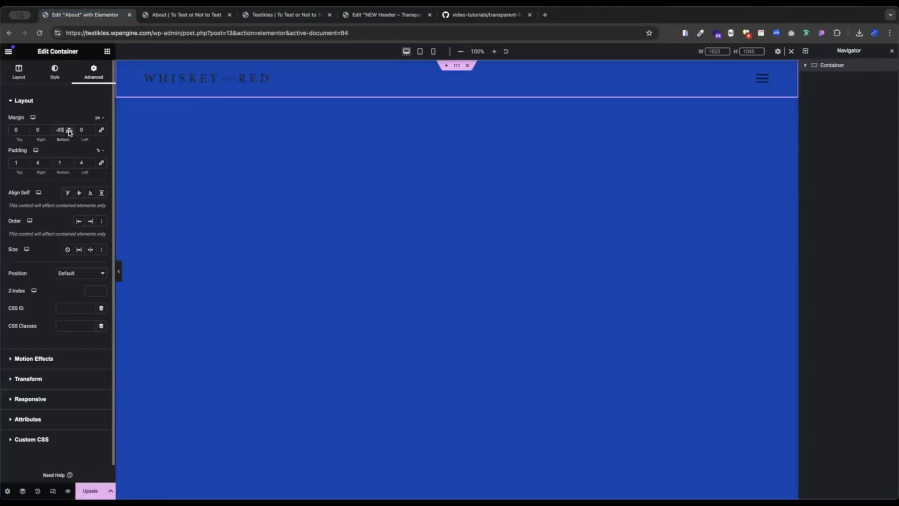
left_click(70, 132)
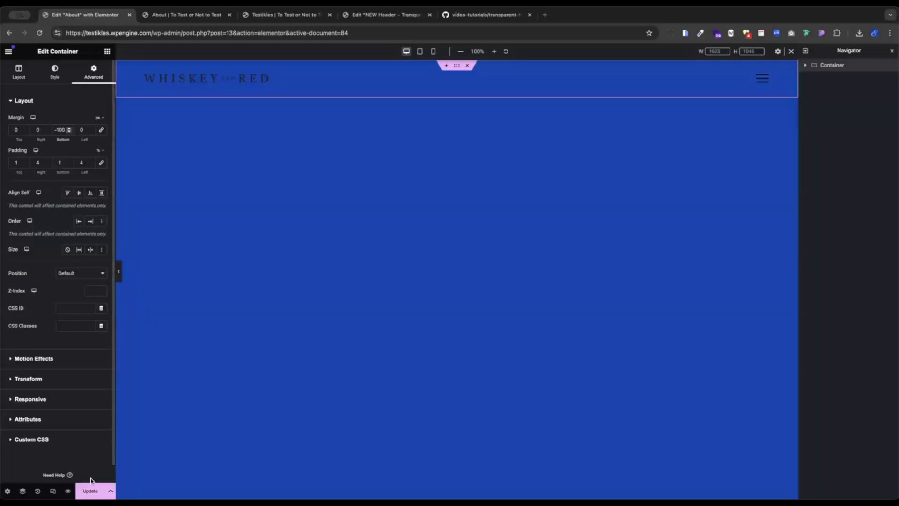
left_click(90, 491)
left_click(165, 16)
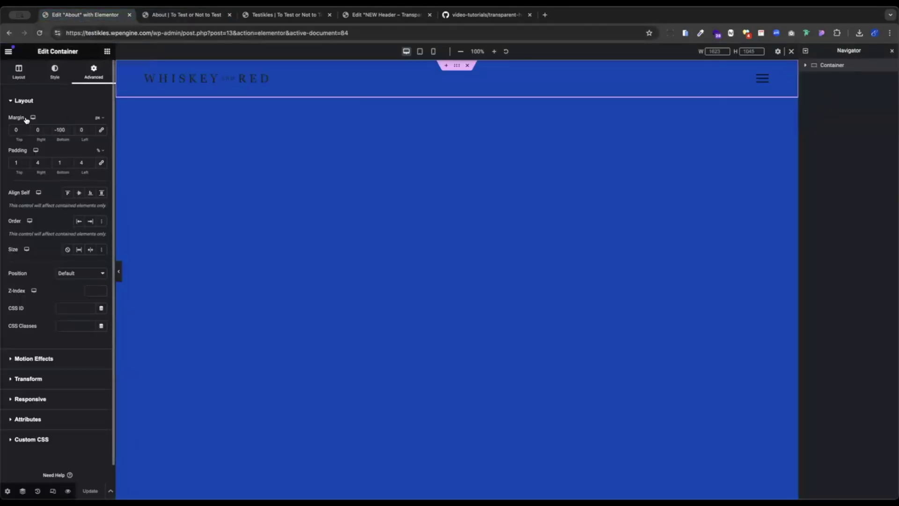
Check the header in tablet and mobile modes, then enable device emulation with DevTools undocked
left_click(33, 130)
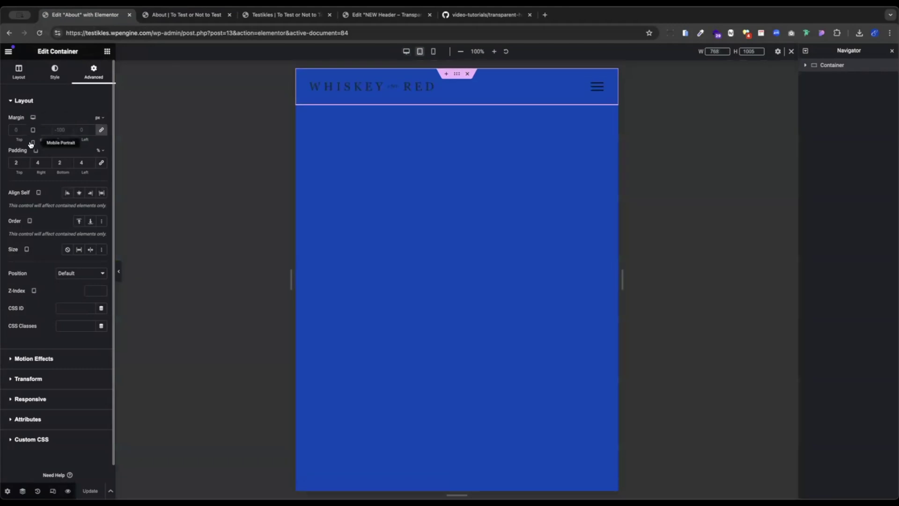
left_click(36, 161)
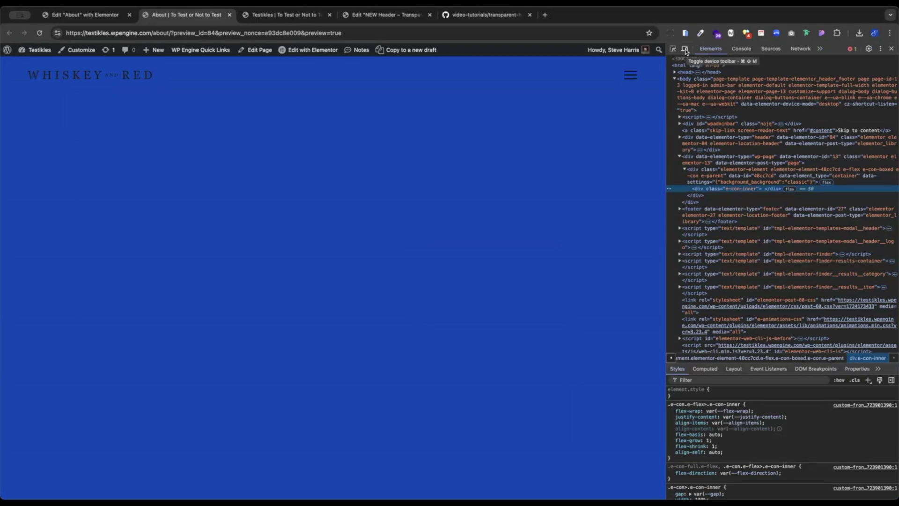
left_click(685, 49)
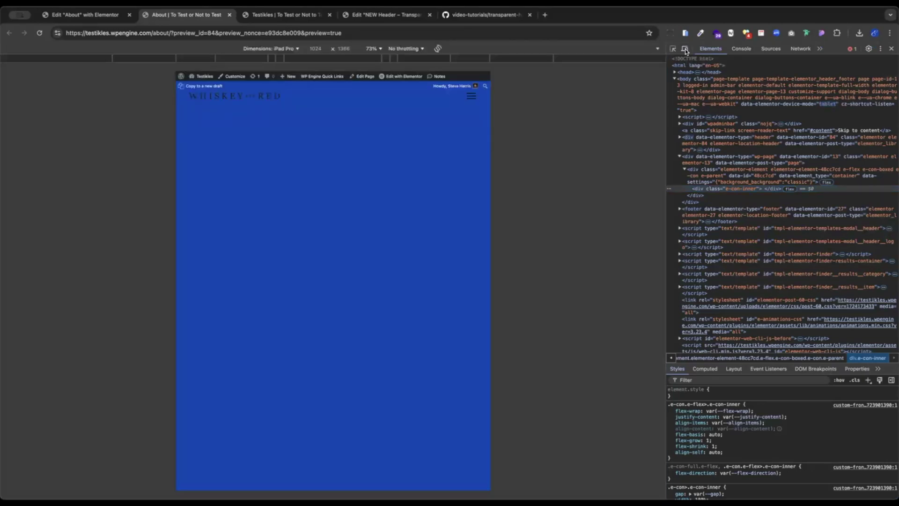
left_click(881, 50)
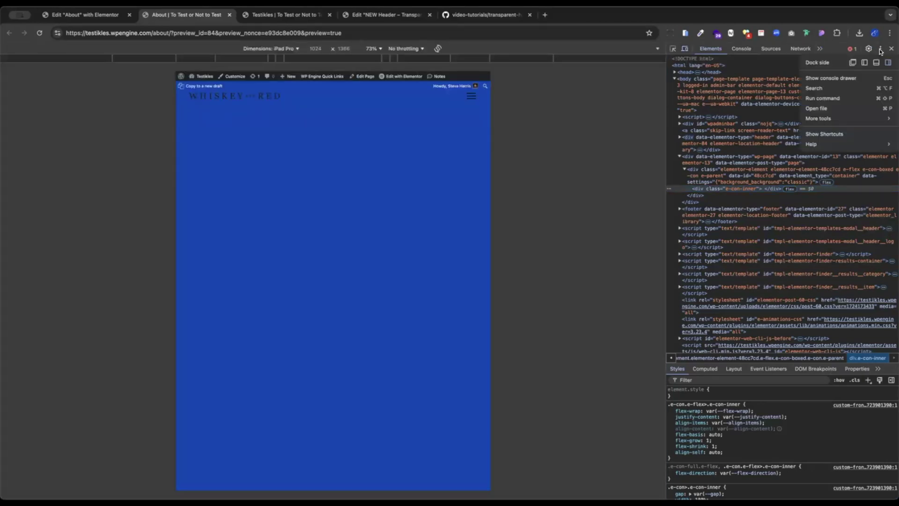
left_click(853, 62)
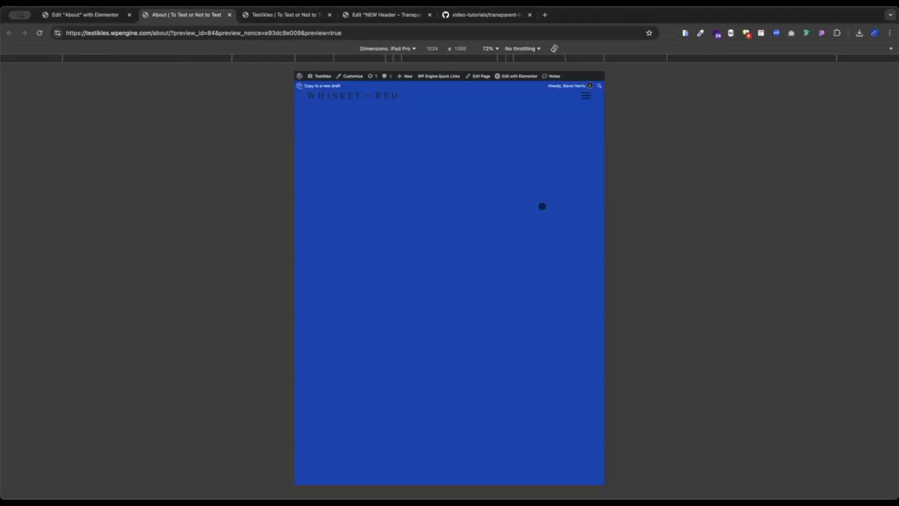
Emulate iPad Pro in landscape, then iPhone SE in landscape and portrait
left_click(387, 48)
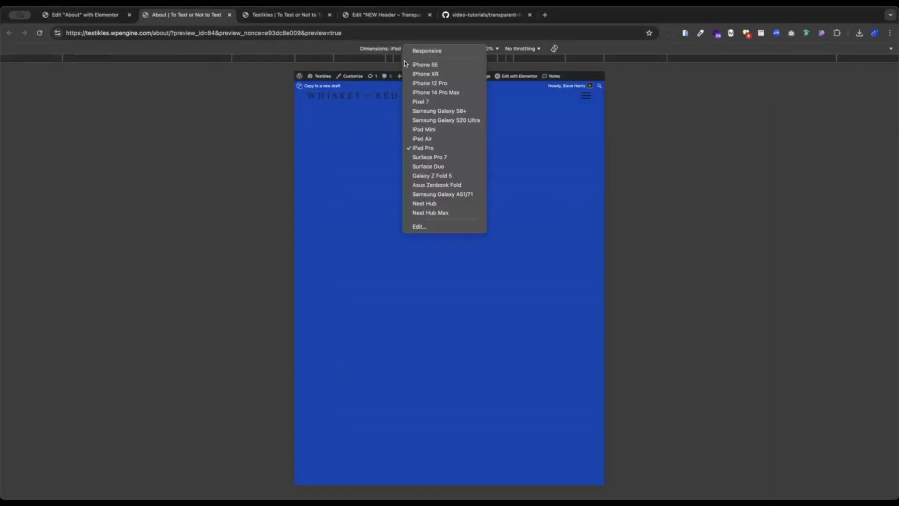
left_click(429, 148)
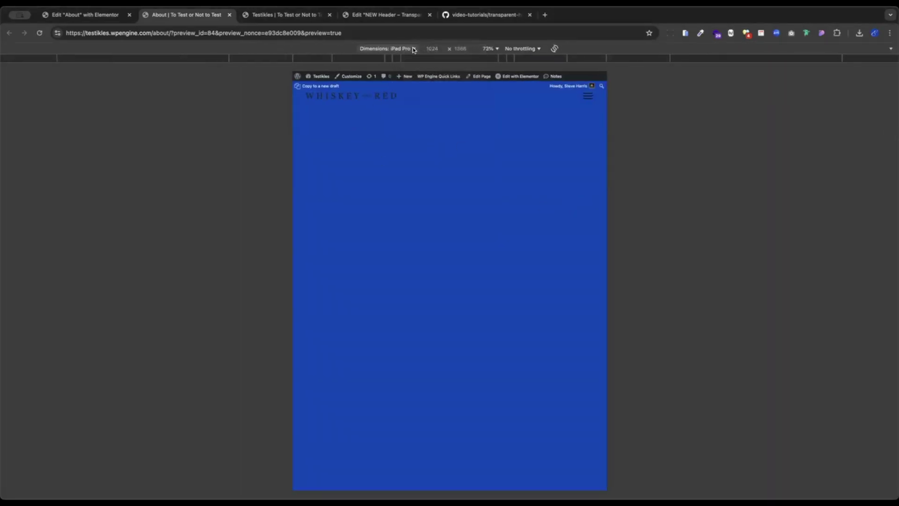
left_click(554, 49)
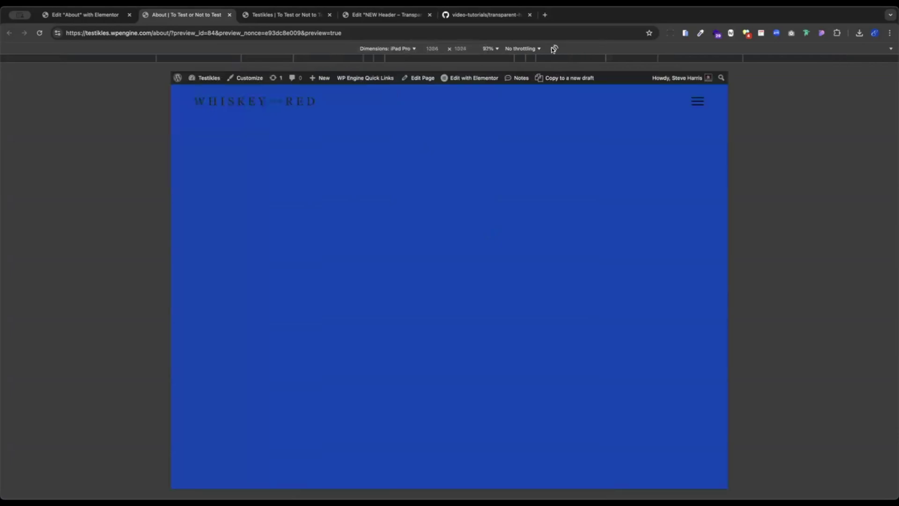
left_click(413, 49)
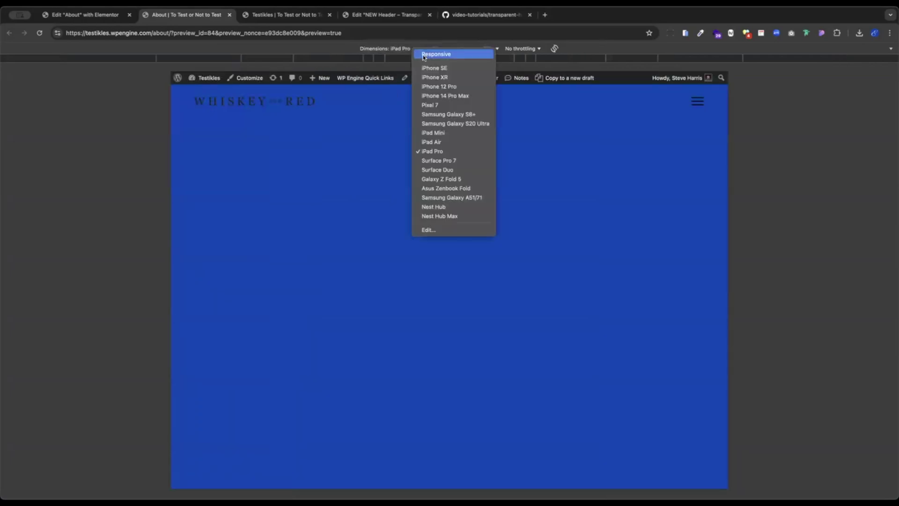
left_click(434, 68)
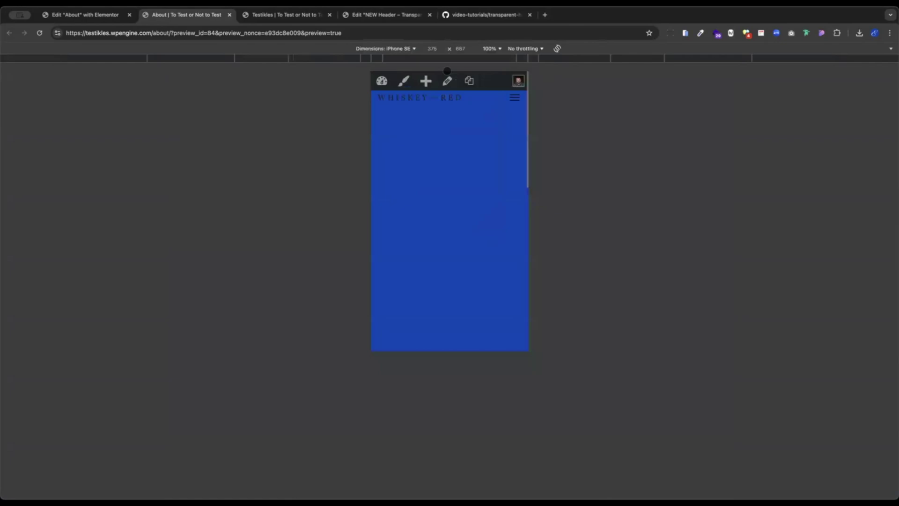
left_click(557, 49)
left_click(557, 49)
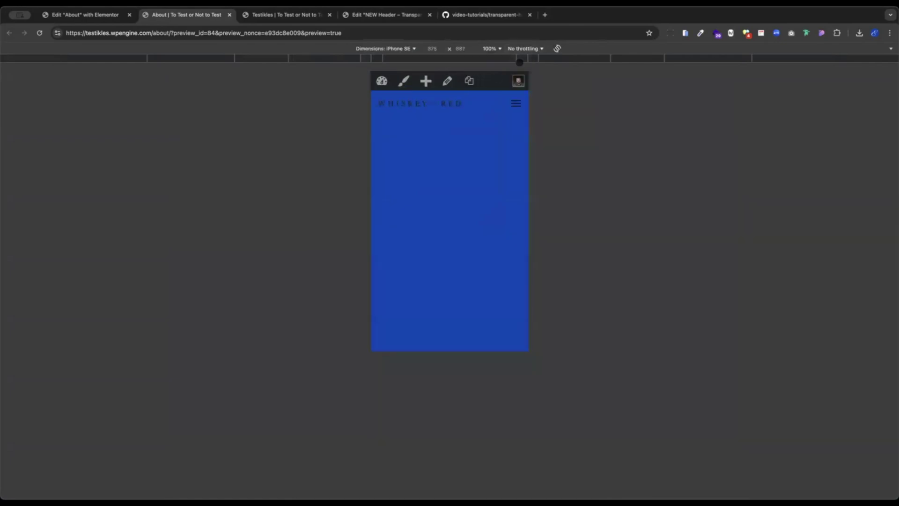
Emulate an iPhone 12 Pro, rotating to landscape and back to portrait
left_click(397, 51)
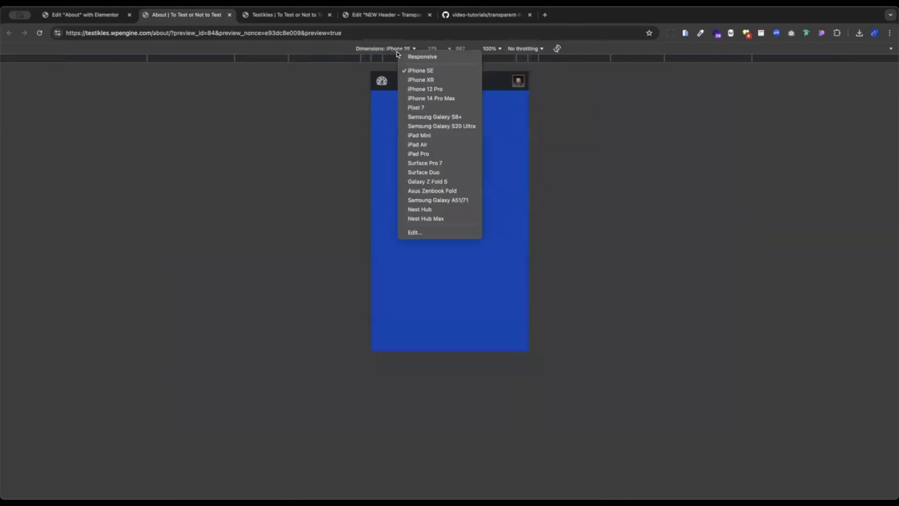
left_click(426, 89)
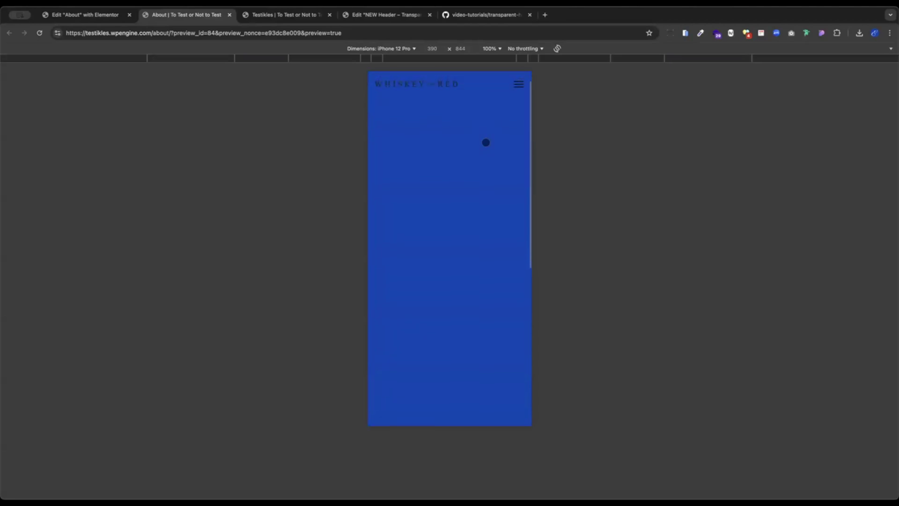
left_click(557, 48)
left_click(558, 48)
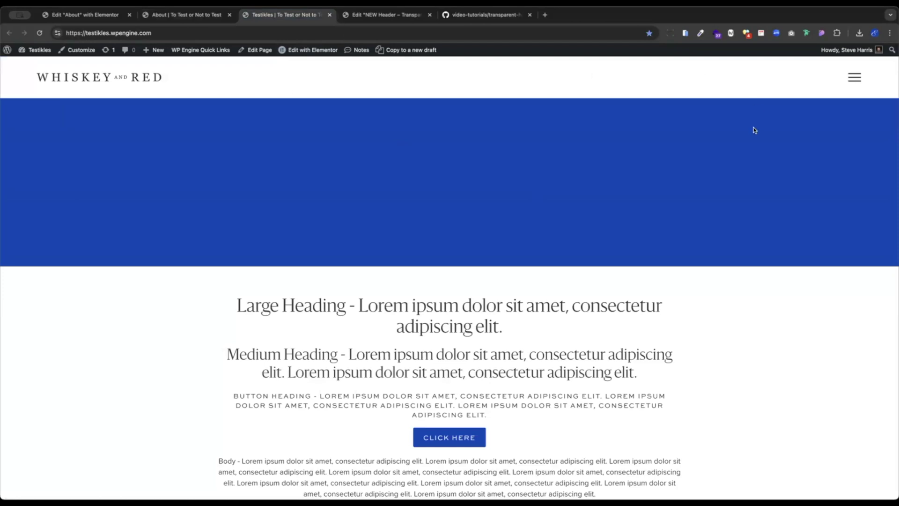
Open the header container's Custom CSS section, then view transparent-header.css on GitHub
left_click(73, 16)
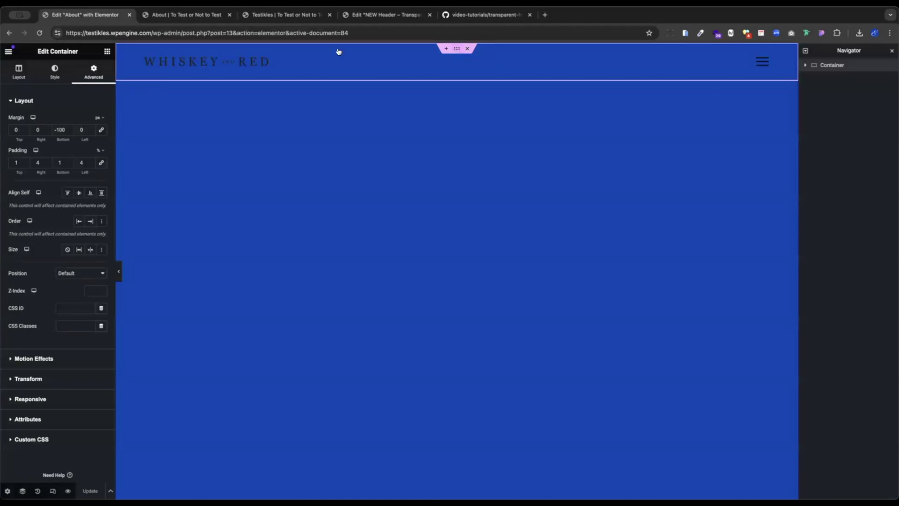
scroll(63, 104, "down", 1)
left_click(34, 423)
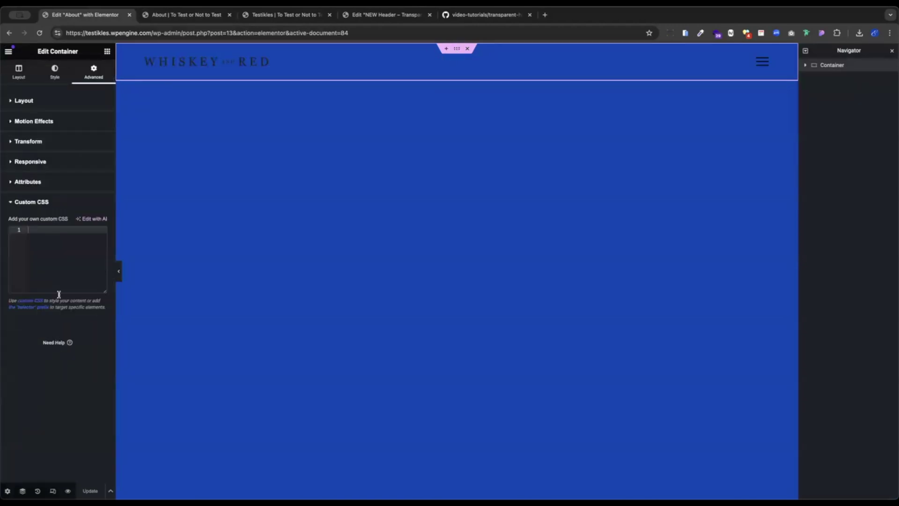
left_click(459, 21)
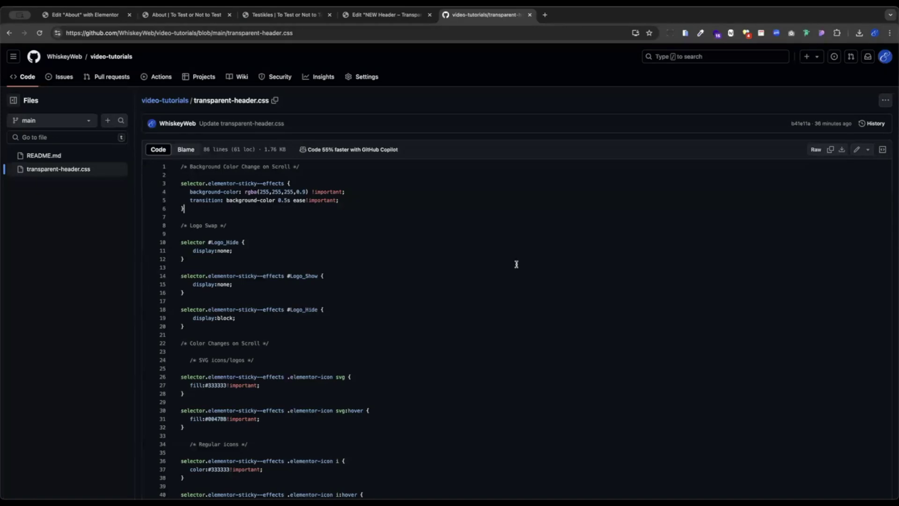
Try selecting the background-colour rule and its elementor-sticky--effects class name in transparent-header.css
scroll(94, 111, "down", 1)
scroll(93, 110, "down", 1)
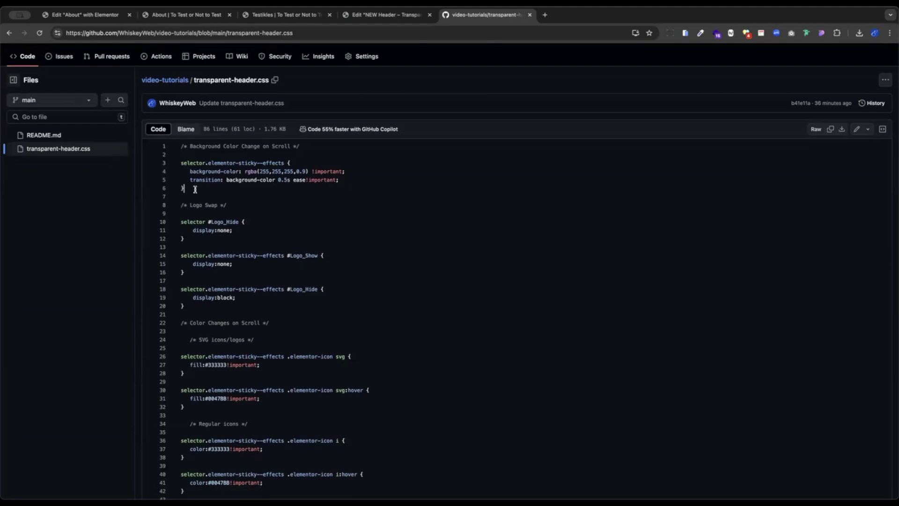
left_click_drag(193, 188, 181, 162)
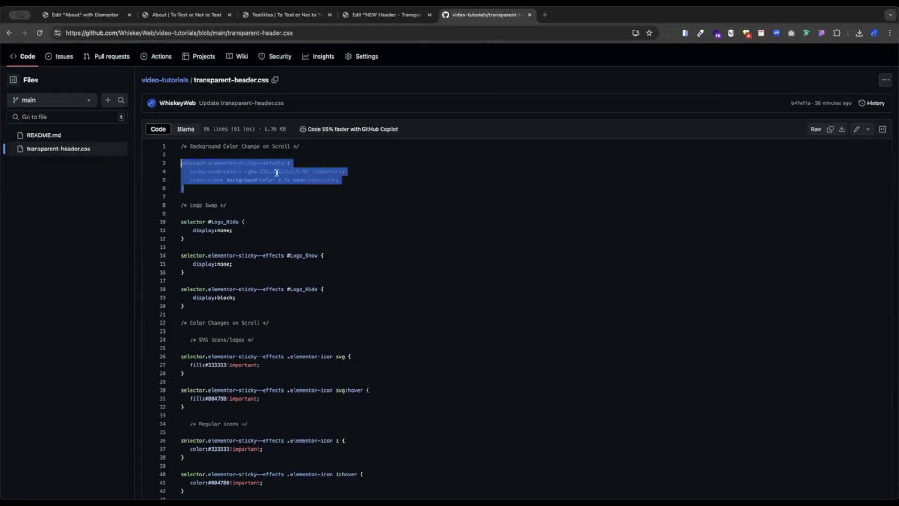
left_click(313, 165)
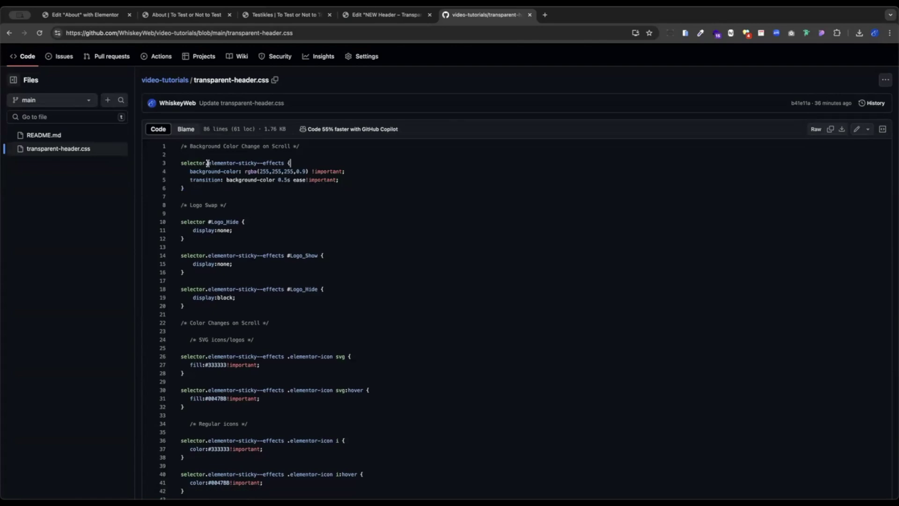
left_click_drag(206, 163, 285, 163)
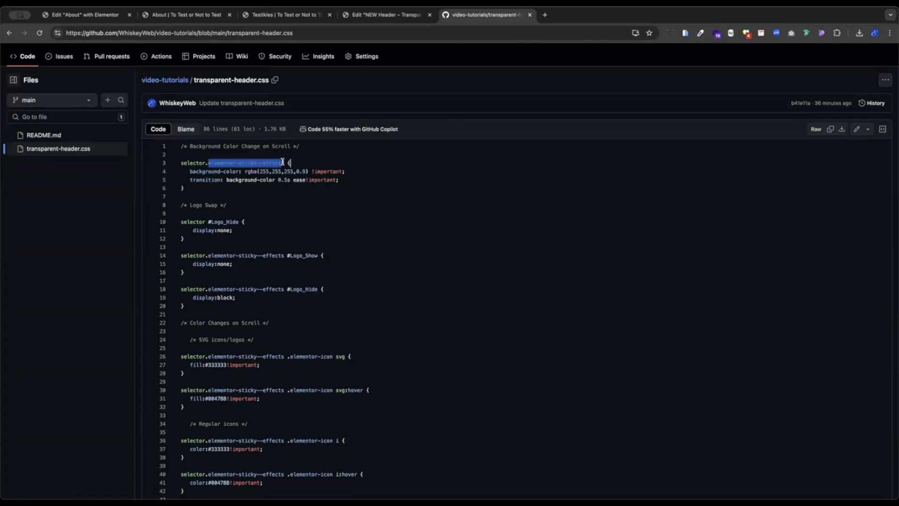
left_click(340, 171)
left_click_drag(284, 163, 214, 163)
scroll(357, 271, "down", 1)
left_click(315, 226)
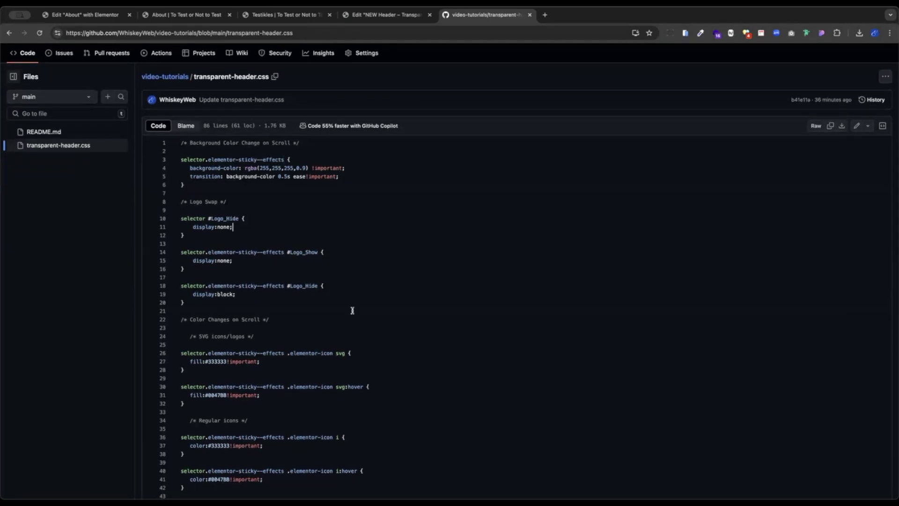
Select the background-colour rule on lines 3–6 and return to the Elementor editor
scroll(335, 313, "down", 3)
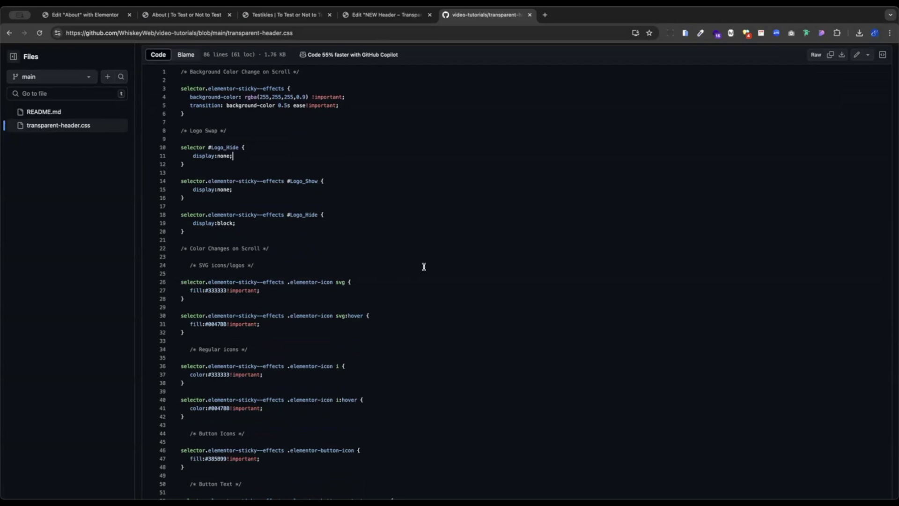
scroll(424, 265, "up", 1)
scroll(426, 265, "up", 2)
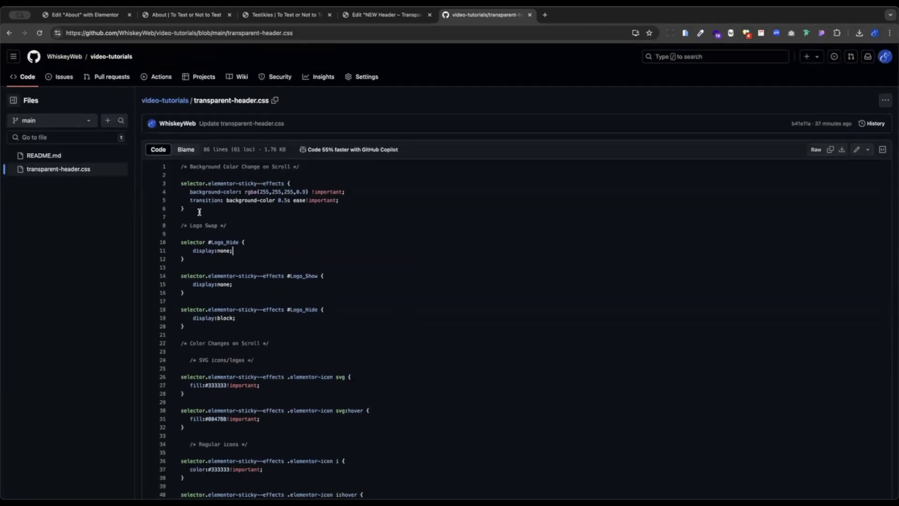
left_click_drag(185, 209, 175, 182)
key("super+c")
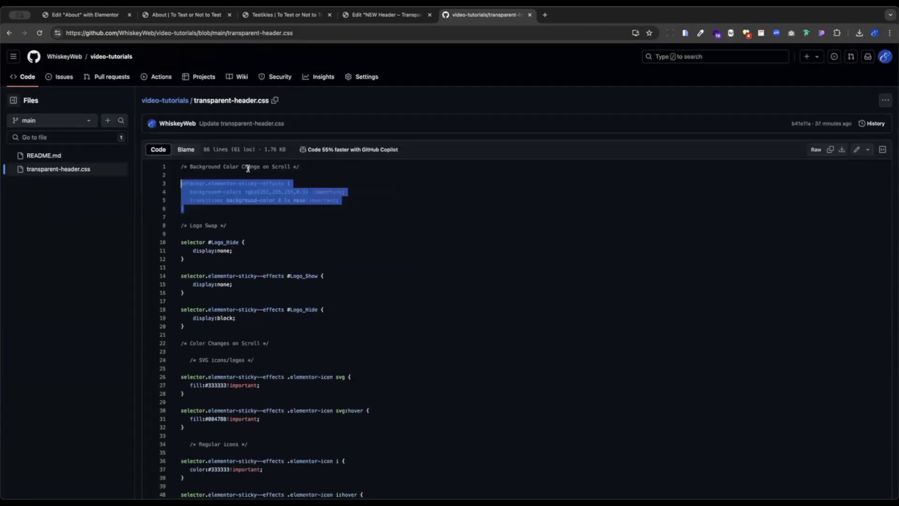
left_click(81, 18)
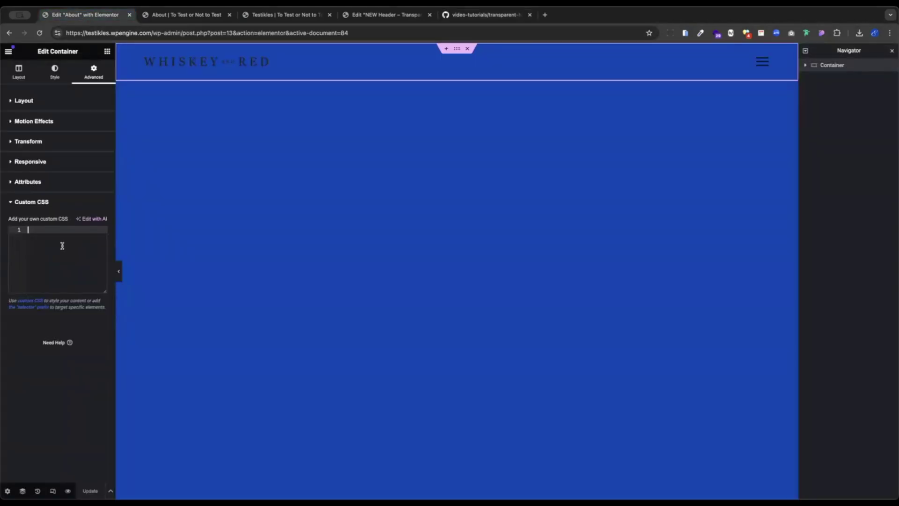
Paste the sticky rule with an rgba(255,255,255,0.9) background into Custom CSS, save, and check the preview
key("super+v")
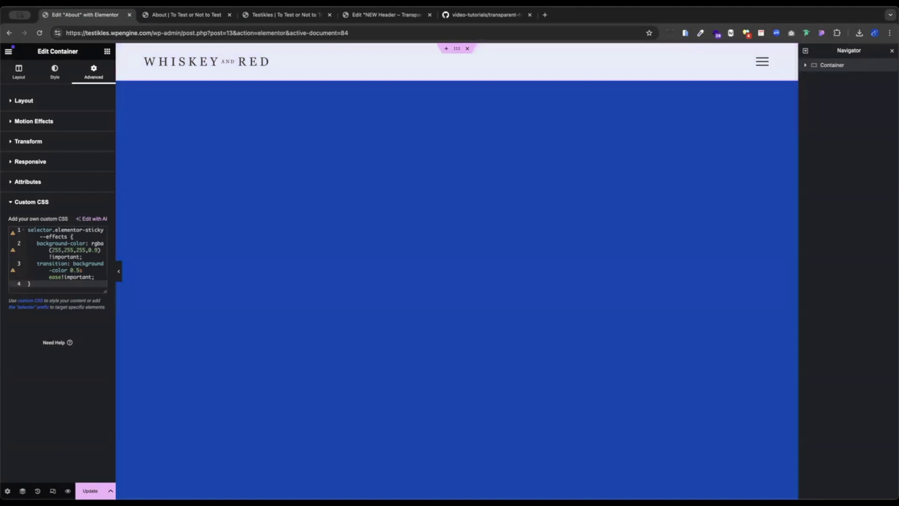
left_click(77, 488)
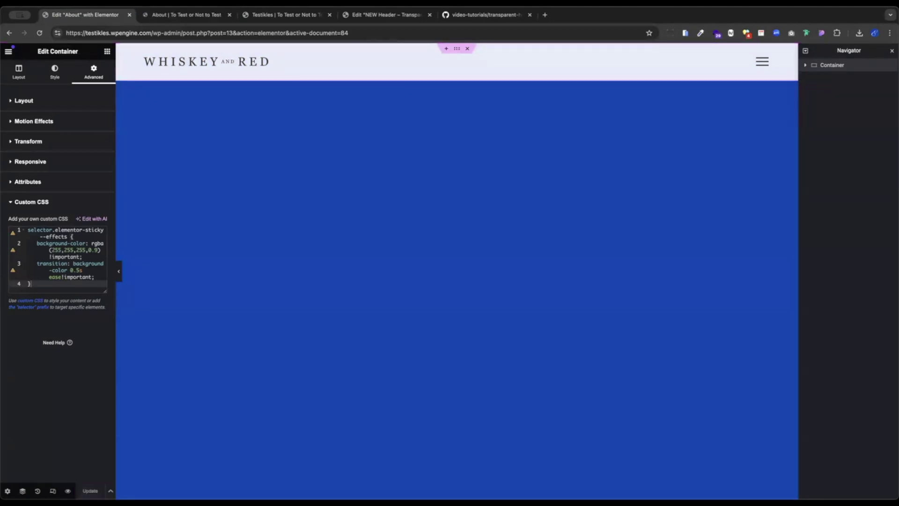
left_click(212, 15)
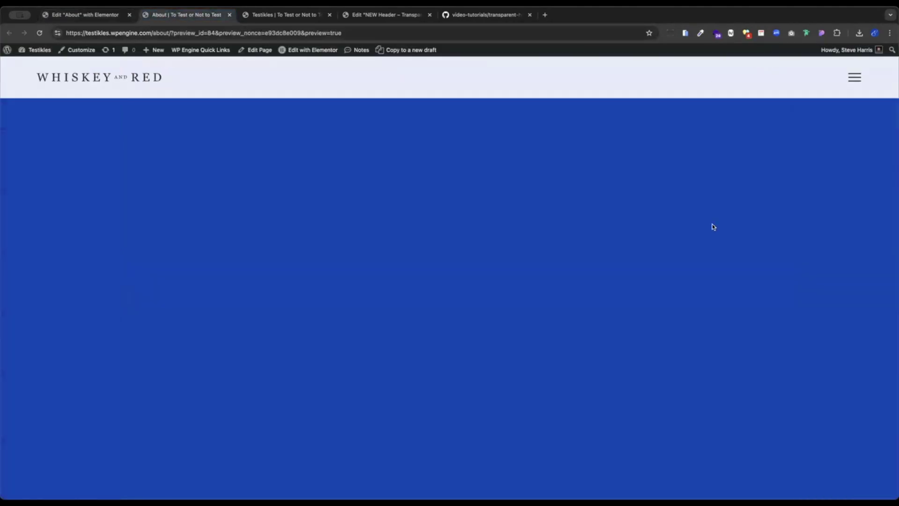
scroll(693, 223, "down", 2)
left_click(84, 16)
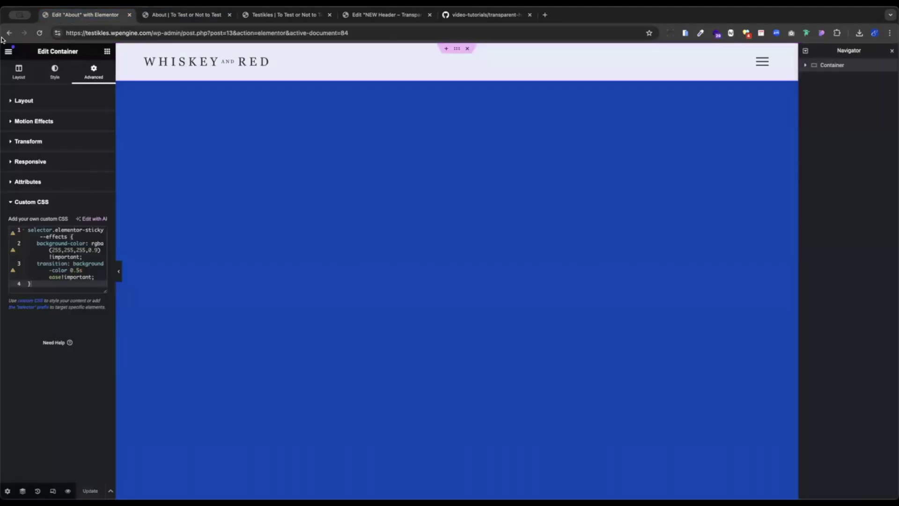
Set the sticky header's Effects Offset to 5, save with Cmd+S, and reload the editor
left_click(46, 125)
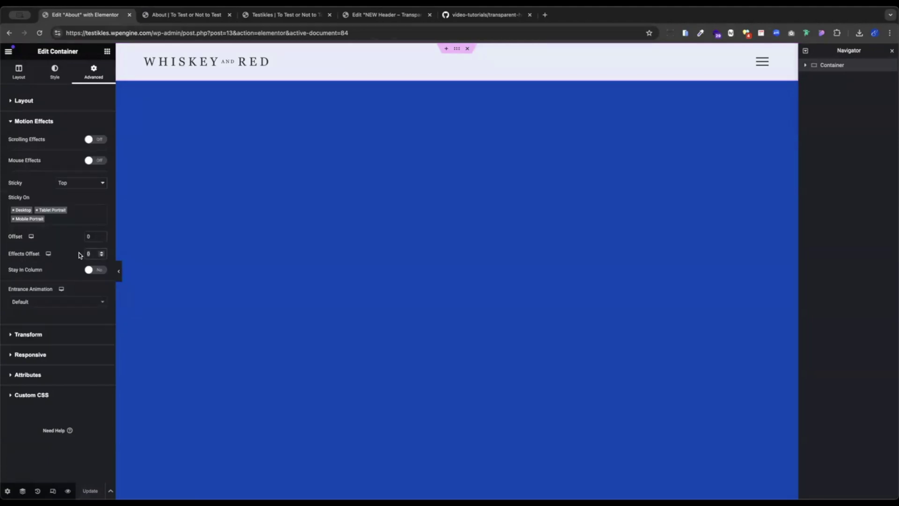
type("5")
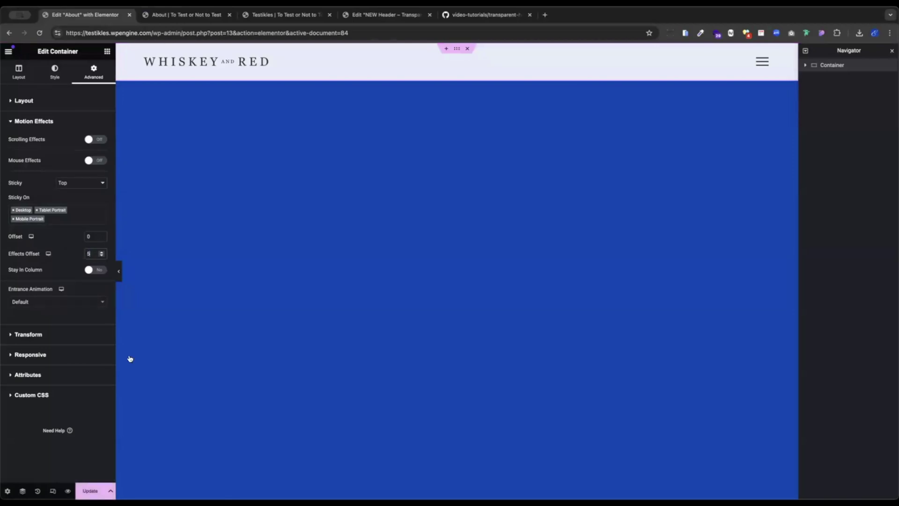
key("super+s")
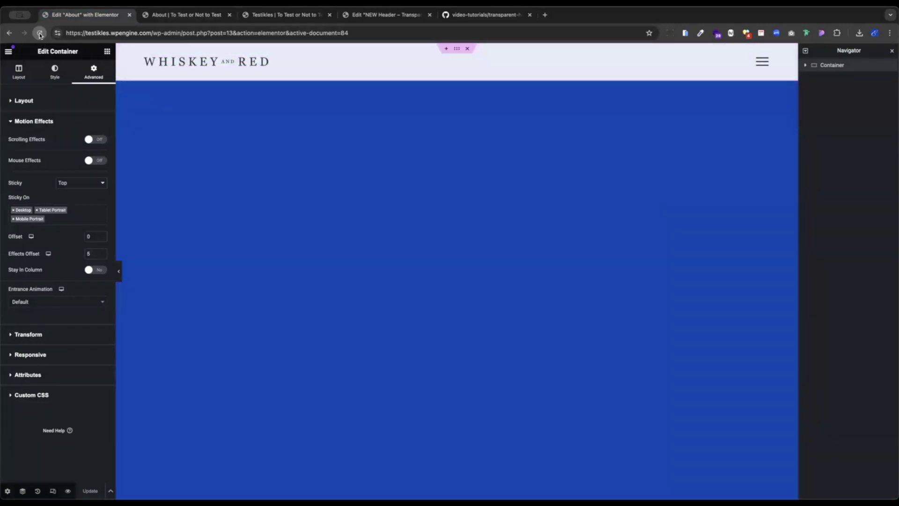
left_click(40, 34)
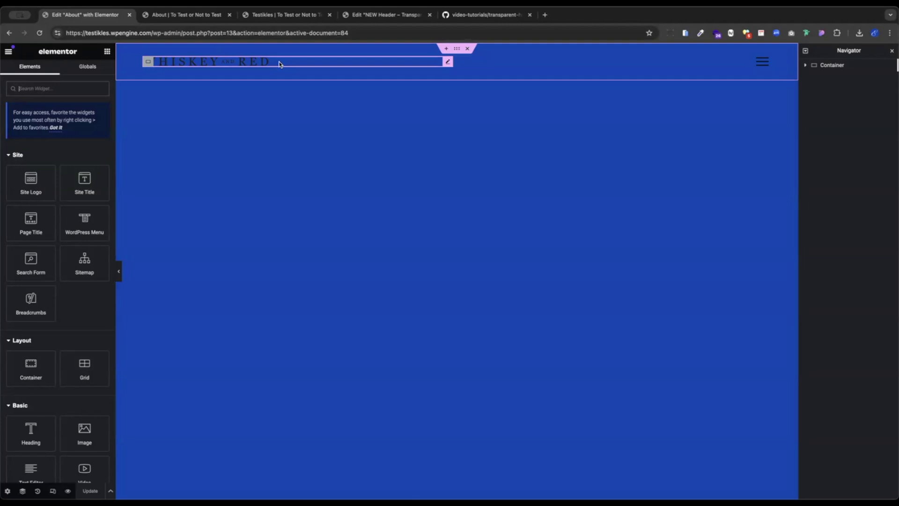
Duplicate the logo image and swap the copy to Primary_Alternative_White.png
right_click(303, 64)
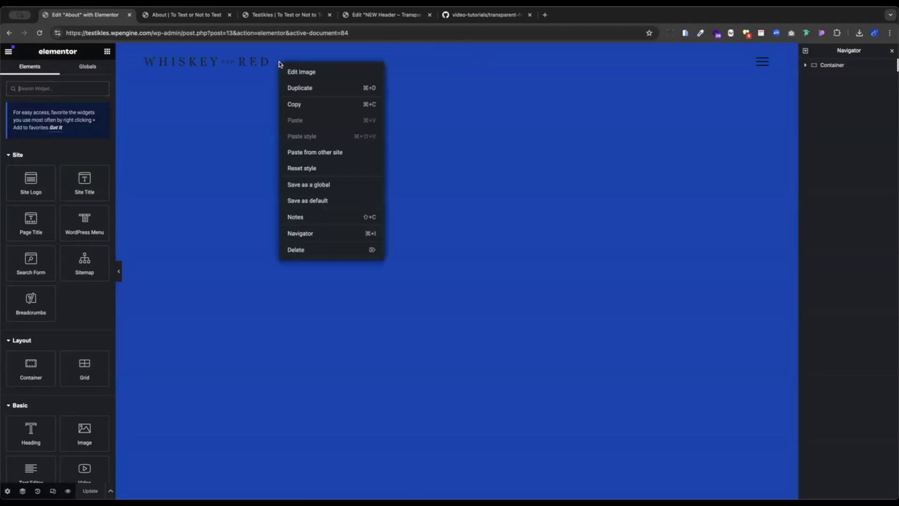
left_click(305, 88)
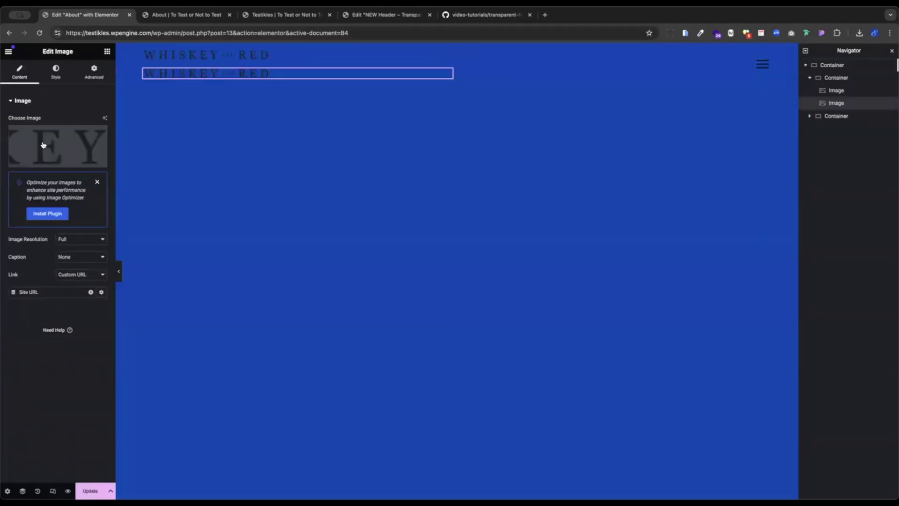
left_click(43, 141)
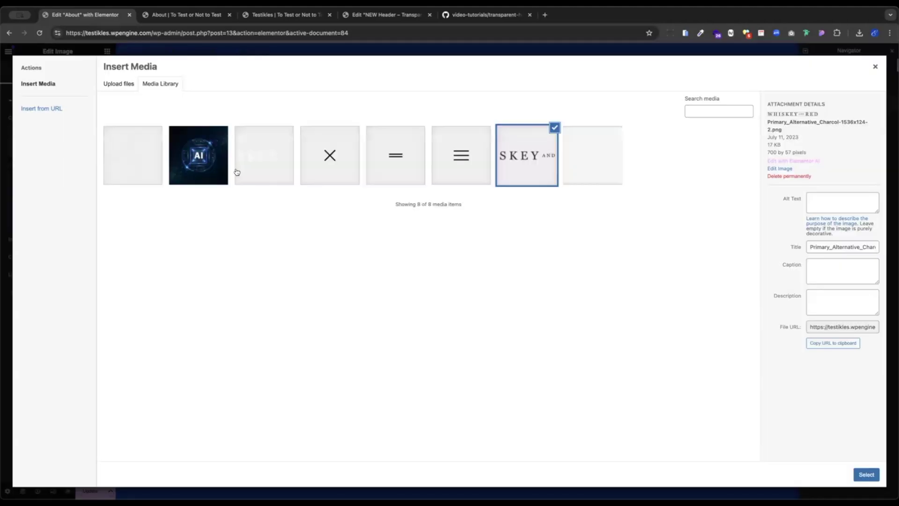
left_click(242, 168)
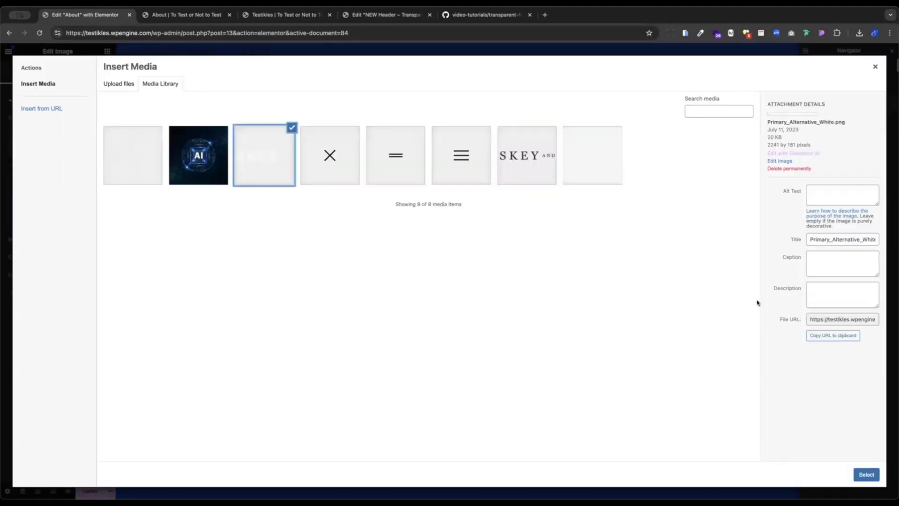
left_click(866, 474)
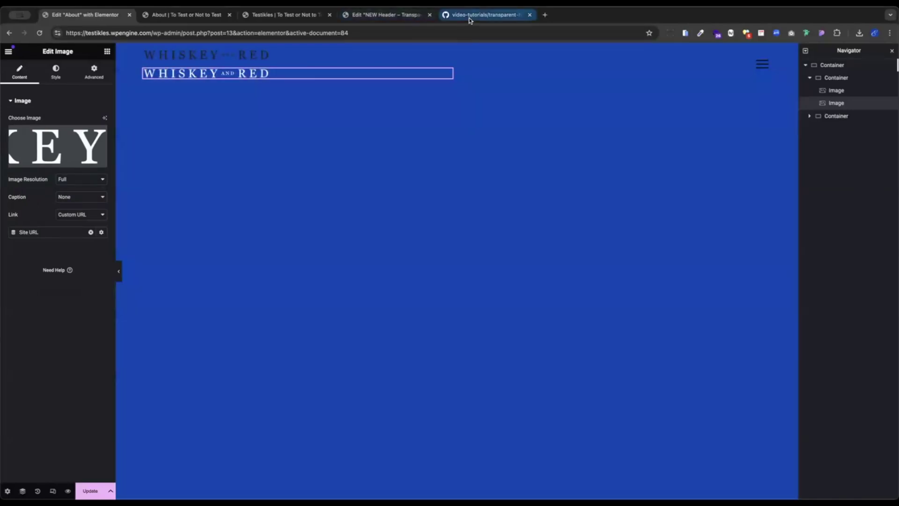
Select the Logo Swap block, lines 10–20 of transparent-header.css on GitHub, for copying
left_click(469, 18)
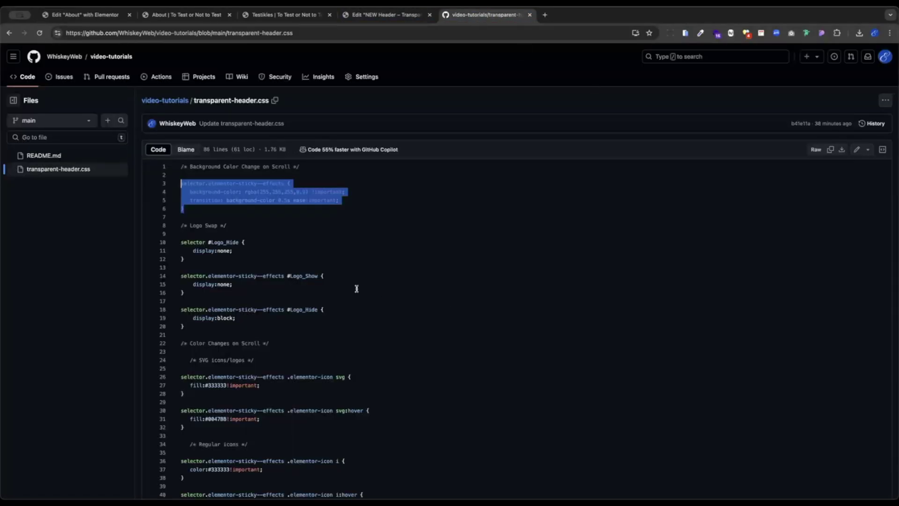
scroll(248, 236, "down", 1)
scroll(241, 240, "down", 1)
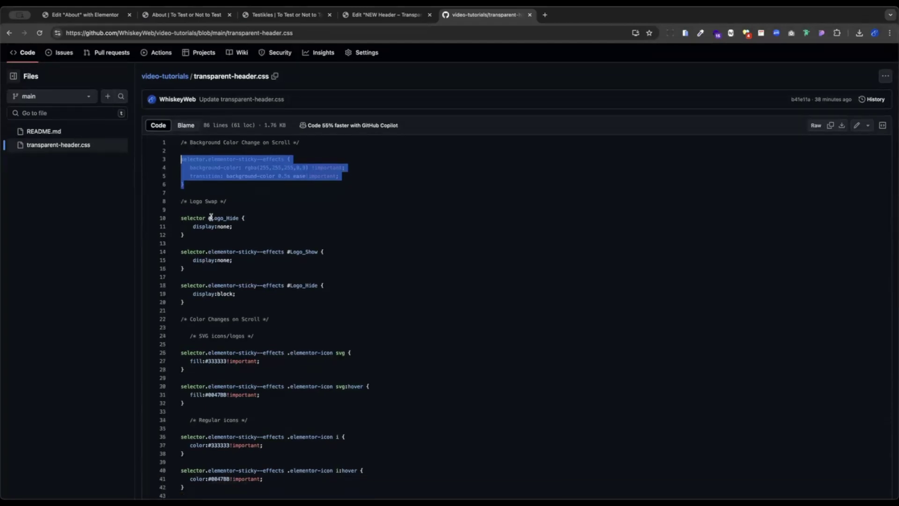
left_click_drag(208, 218, 260, 218)
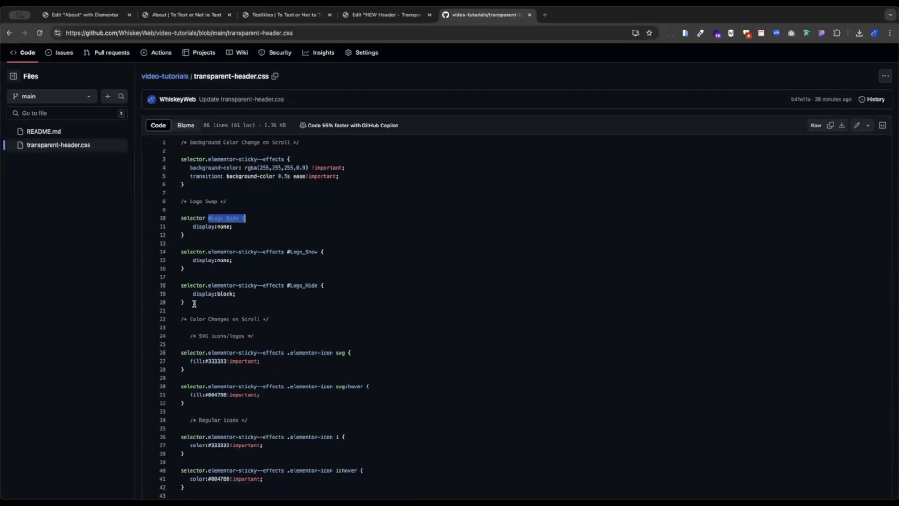
left_click_drag(194, 304, 180, 215)
key("super+c")
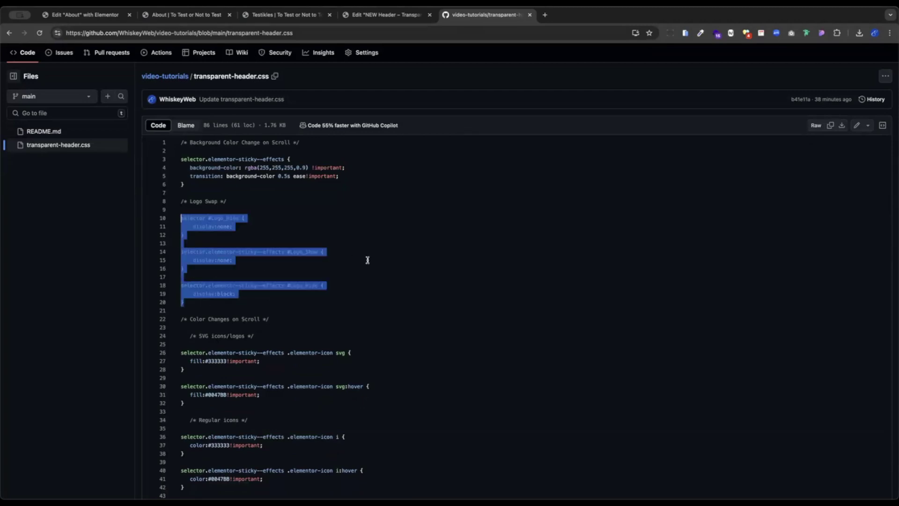
left_click(71, 16)
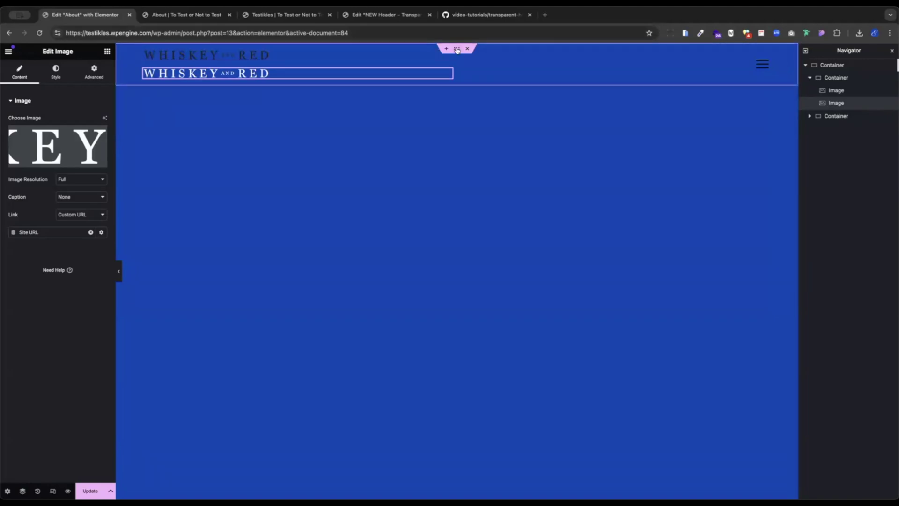
Paste the Logo Swap rules below the existing rules in the header container's Custom CSS
left_click(125, 74)
left_click(94, 72)
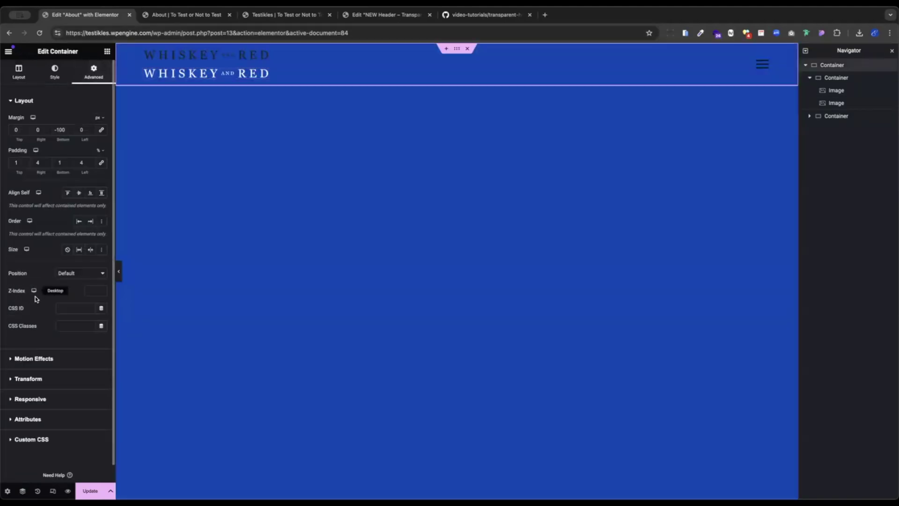
left_click(42, 421)
left_click(60, 283)
key("Return")
key("Return")
key("super+v")
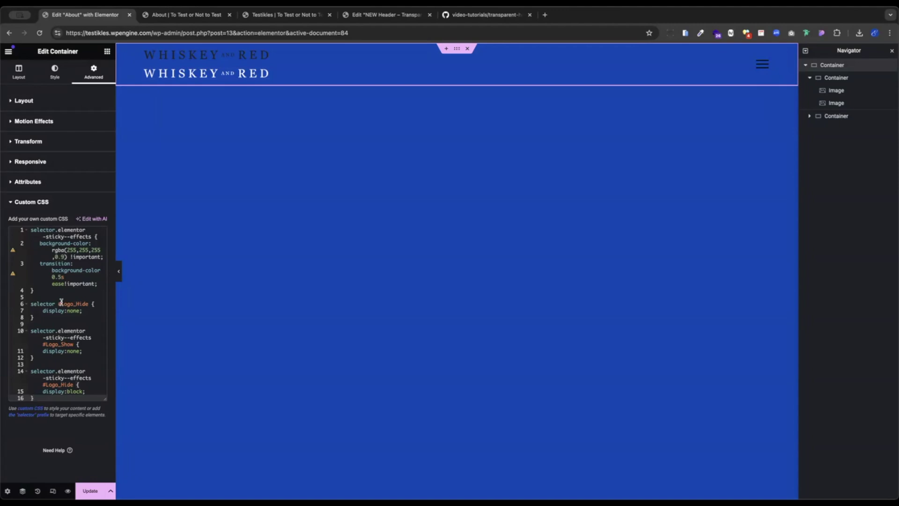
Review the Logo_Hide and Logo_Show IDs, then drag the white logo above the dark one
left_click(60, 303)
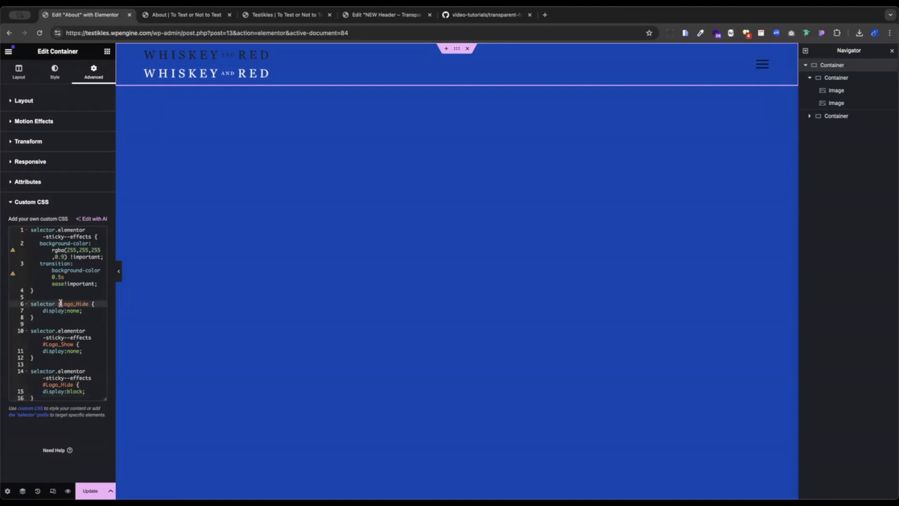
left_click_drag(61, 303, 83, 304)
left_click_drag(72, 344, 50, 344)
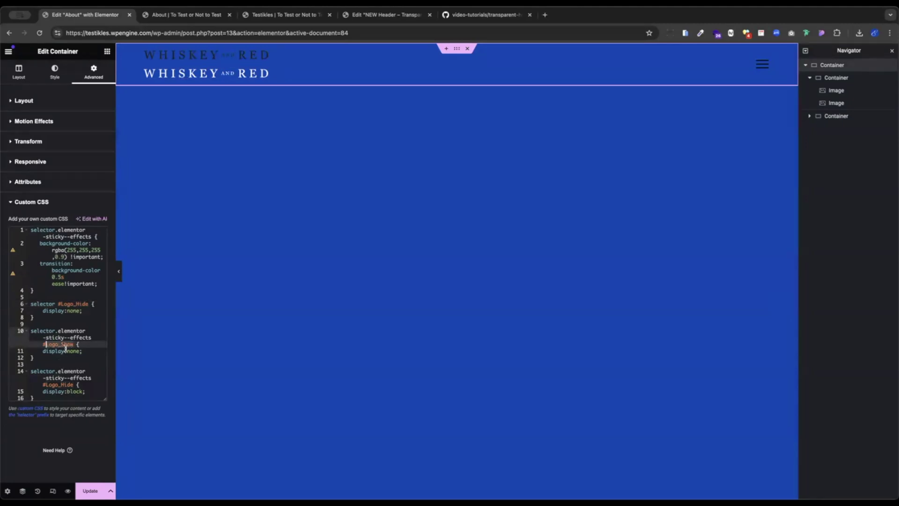
left_click(291, 71)
left_click_drag(290, 72, 364, 54)
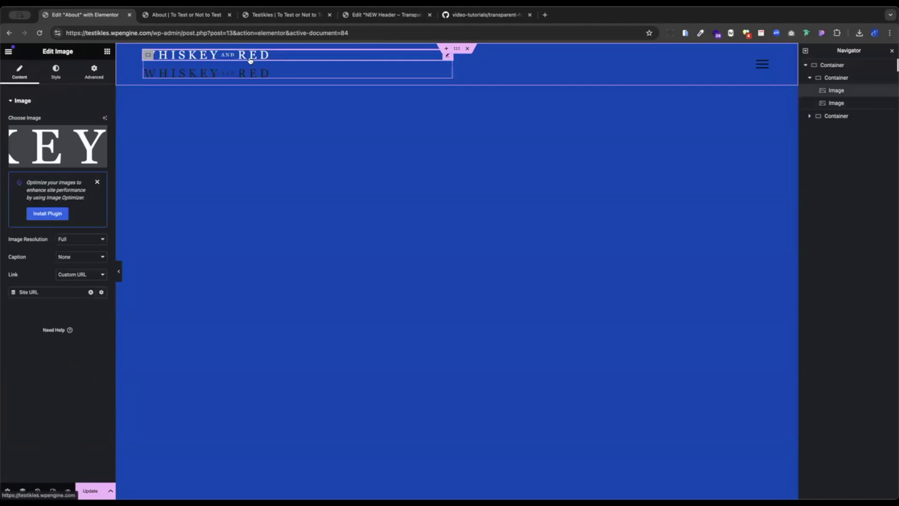
Give the white logo image the CSS ID Logo_Show
left_click(92, 72)
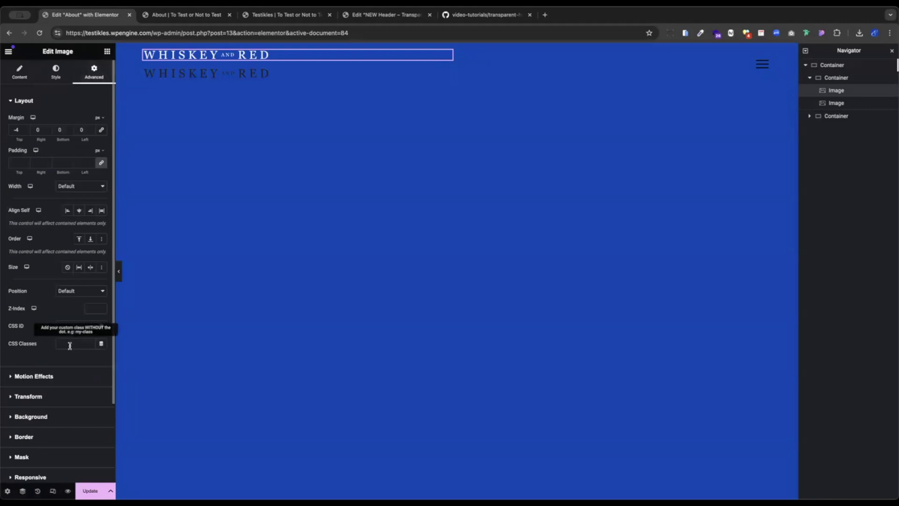
left_click(70, 324)
type("Logo_Show")
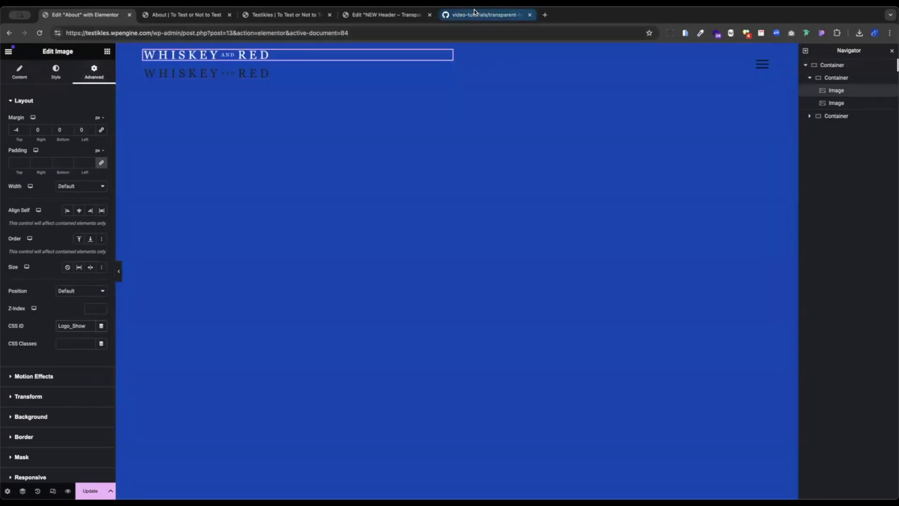
Copy Logo_Hide from the GitHub CSS, set it as the dark logo's CSS ID, and save
left_click(464, 16)
left_click(241, 287)
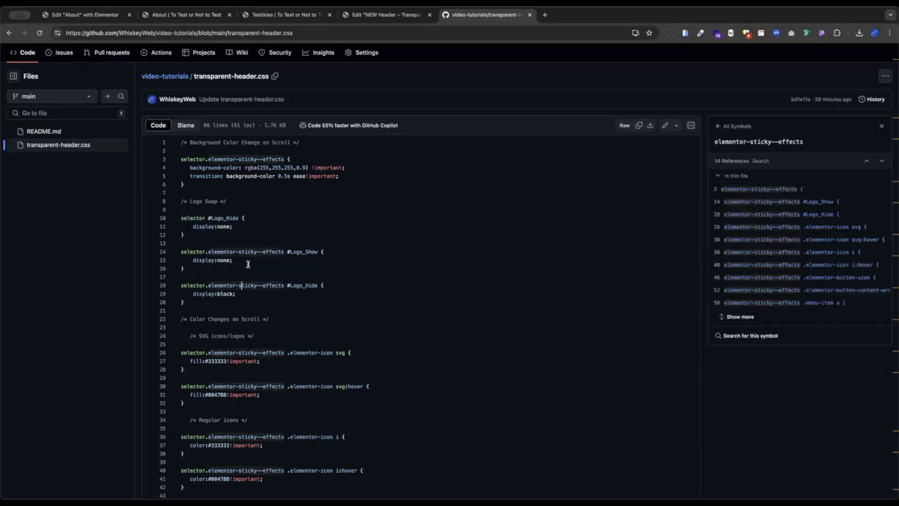
left_click_drag(291, 286, 316, 285)
key("ctrl+c")
left_click(72, 14)
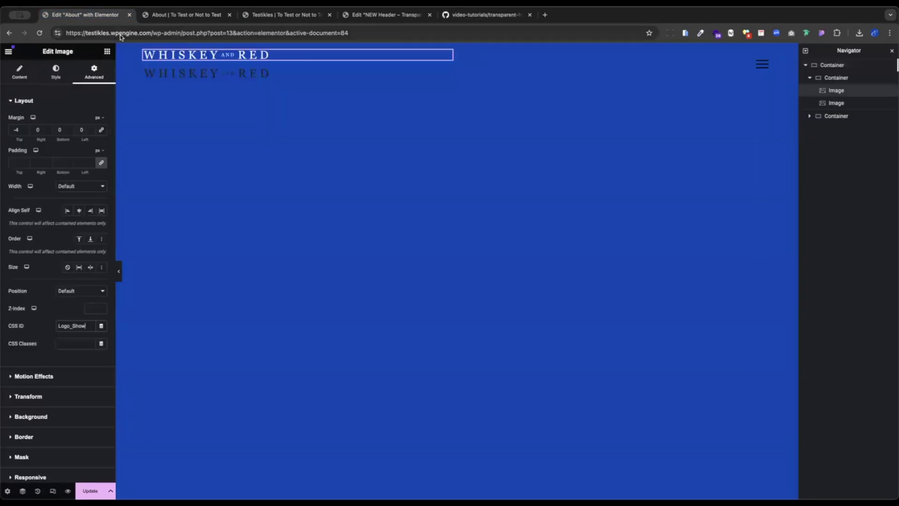
left_click(280, 75)
left_click(95, 73)
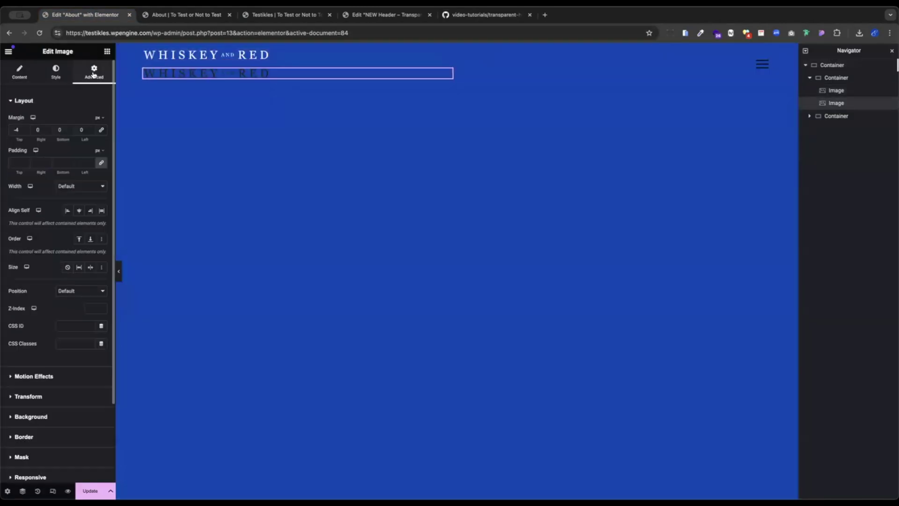
left_click(66, 326)
key("ctrl+v")
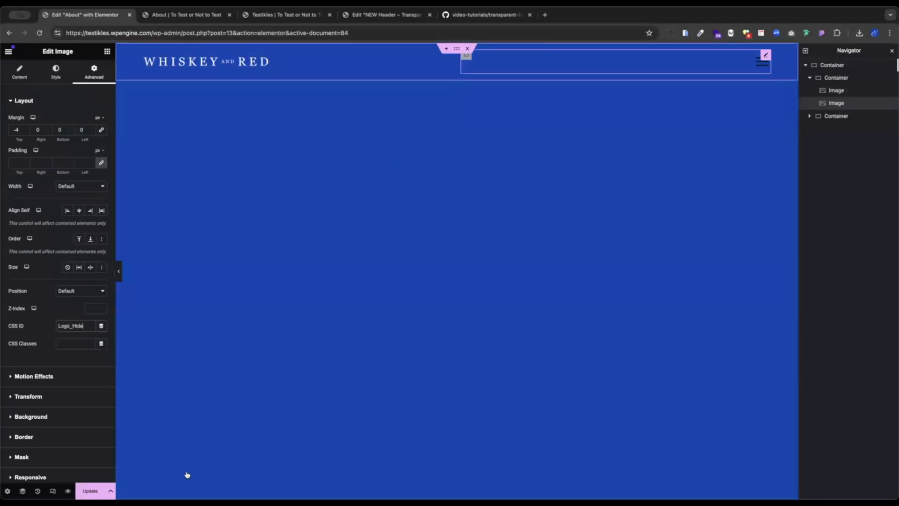
key("ctrl+s")
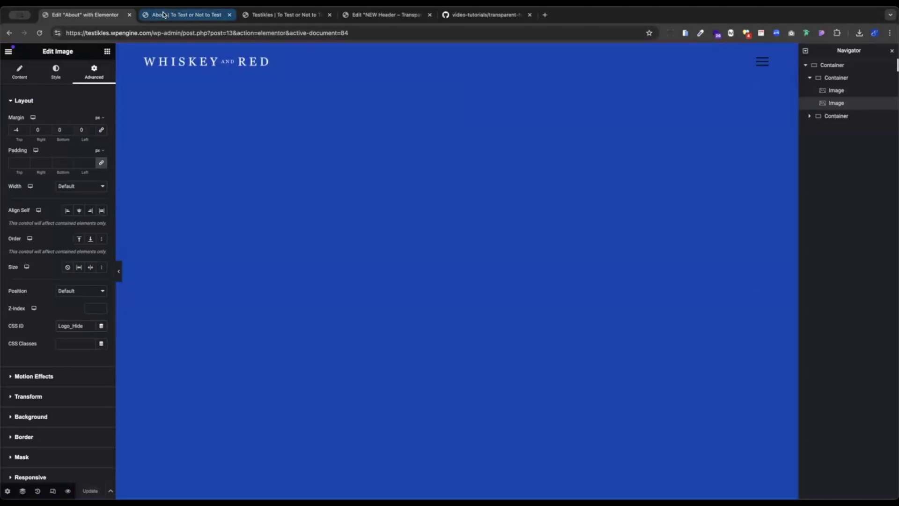
Open a fresh About page preview and scroll up and down to test the sticky header
left_click(165, 15)
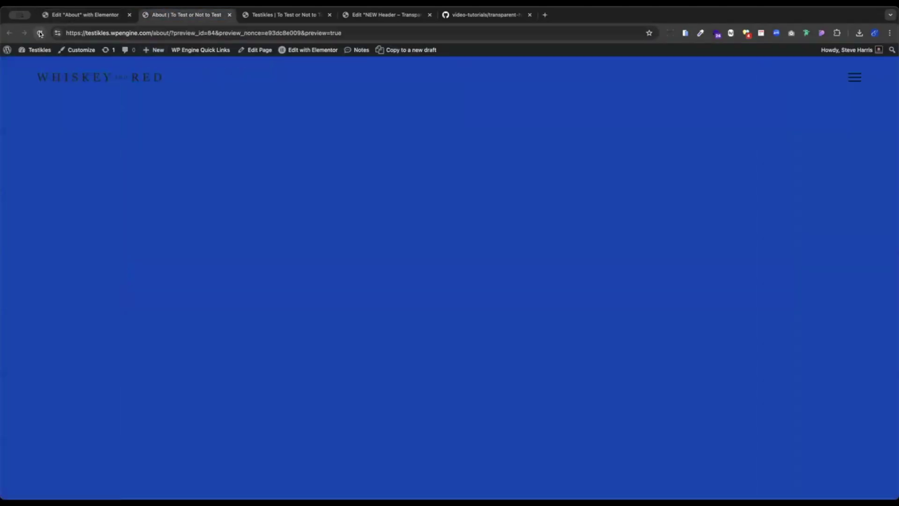
left_click(82, 15)
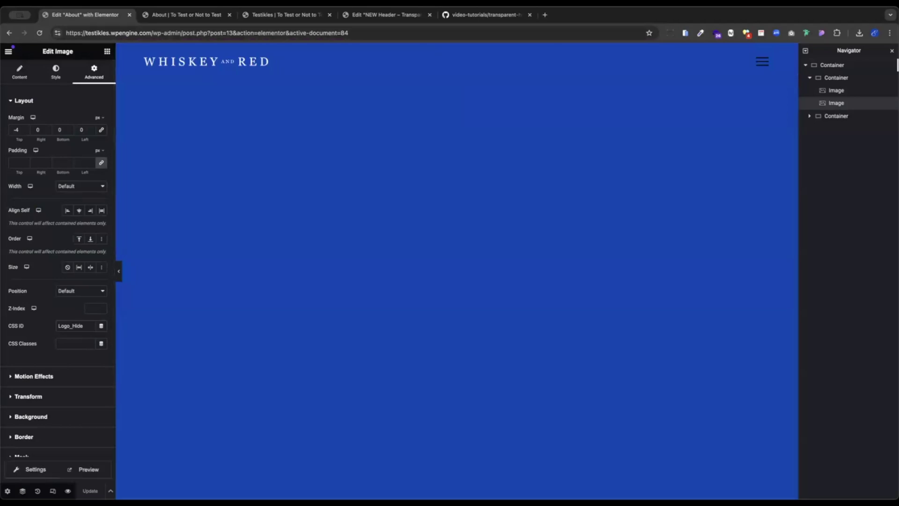
left_click(85, 470)
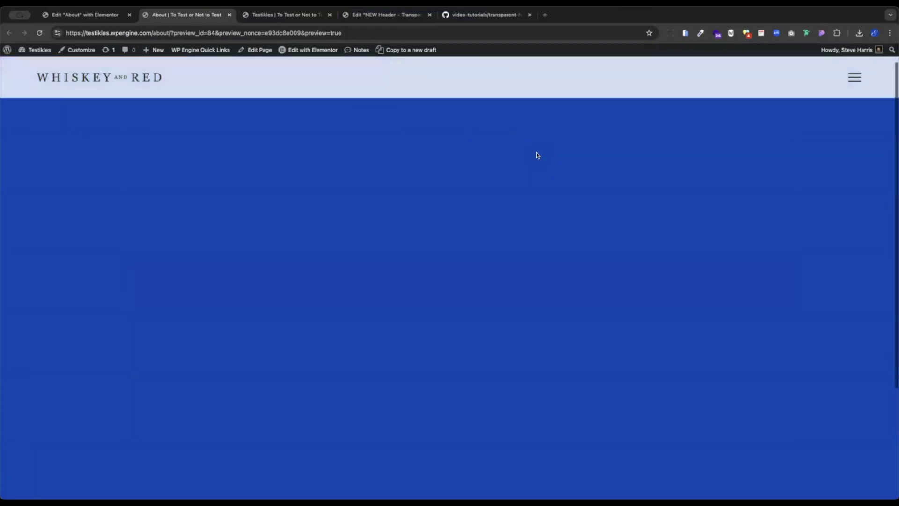
scroll(537, 155, "up", 1)
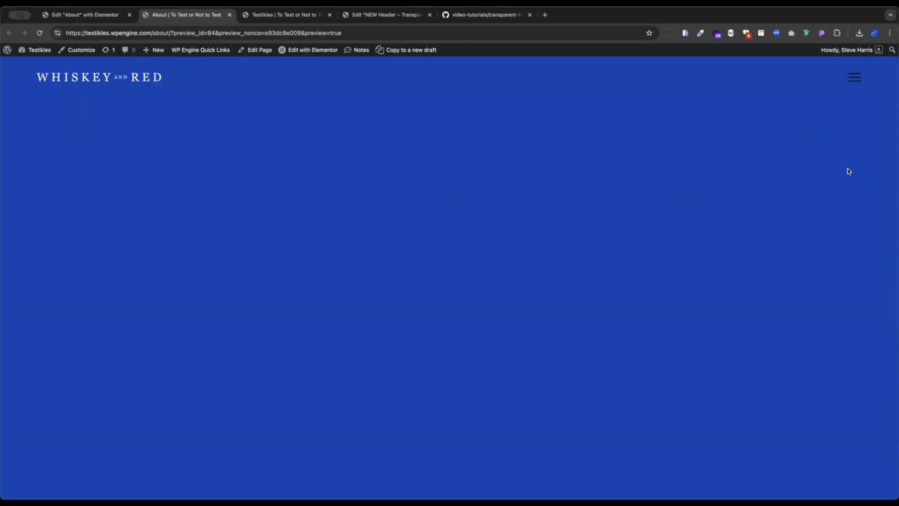
scroll(849, 172, "down", 1)
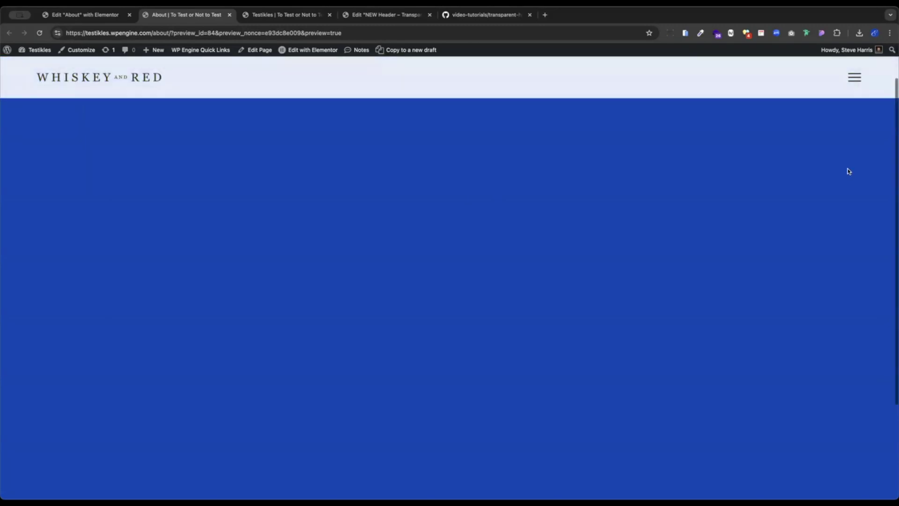
scroll(849, 171, "up", 1)
Set the menu icon's primary colour to the global white, save, and view the About preview
left_click(93, 14)
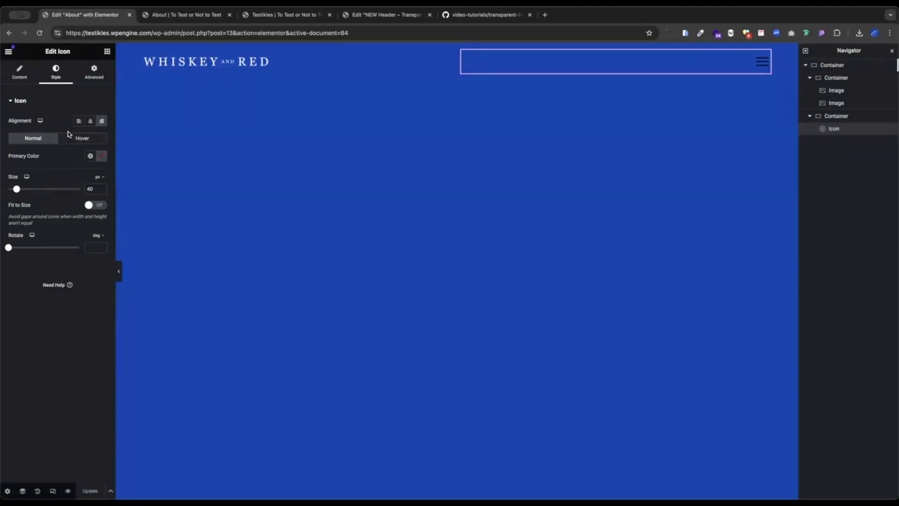
left_click(90, 157)
left_click(44, 212)
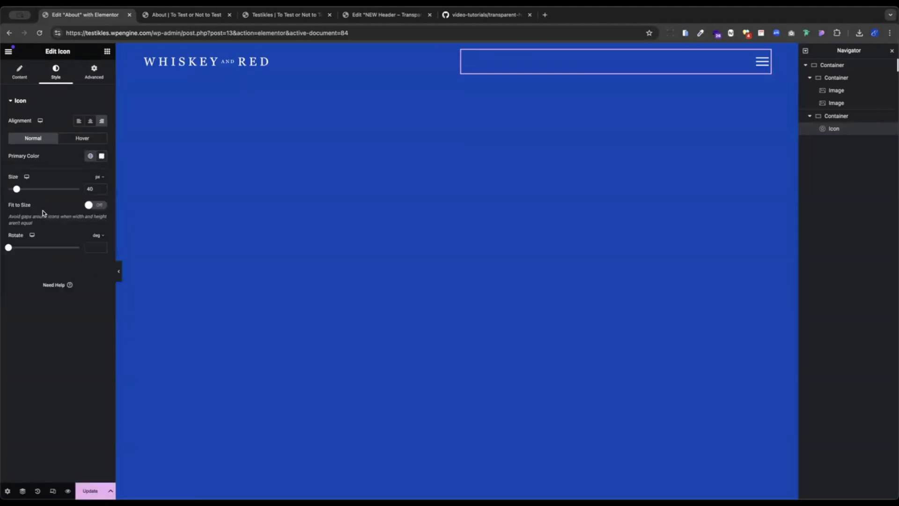
key("ctrl+s")
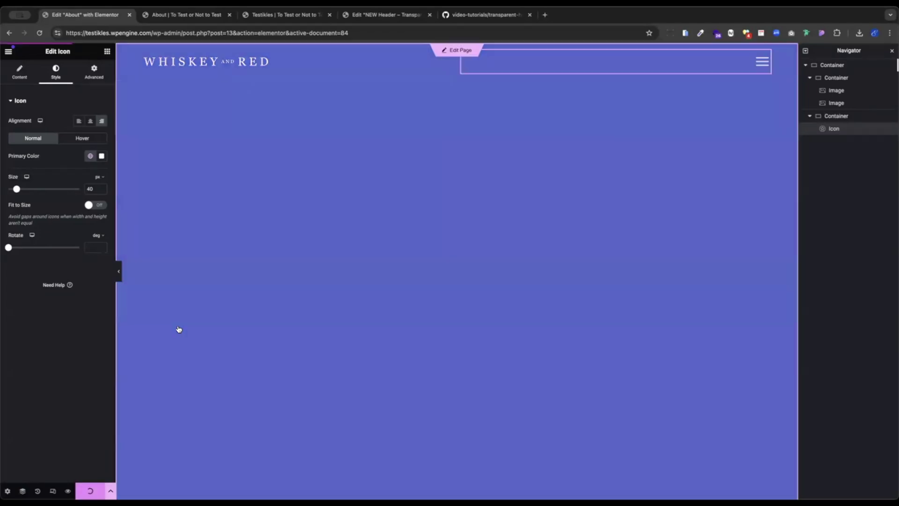
left_click(175, 15)
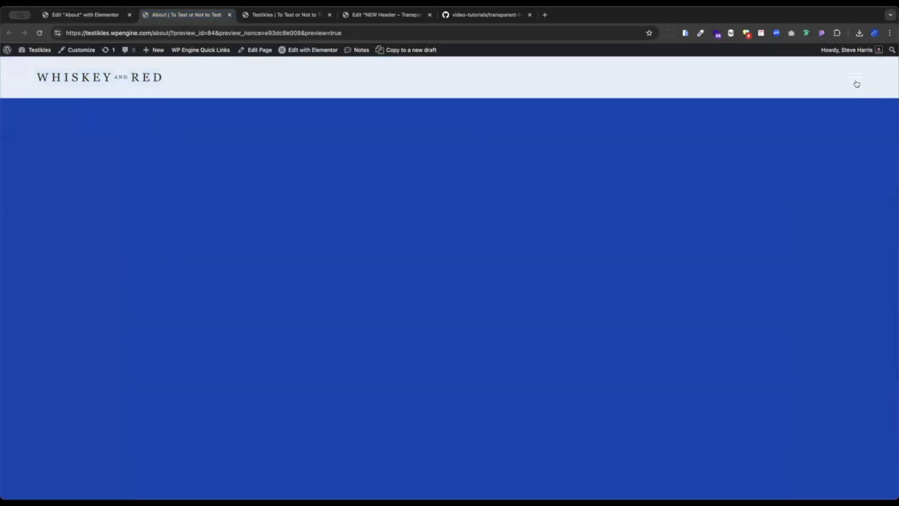
Select the SVG icon fill and hover-fill rules, lines 26–32 of transparent-header.css, for copying
left_click(484, 15)
scroll(380, 260, "down", 2)
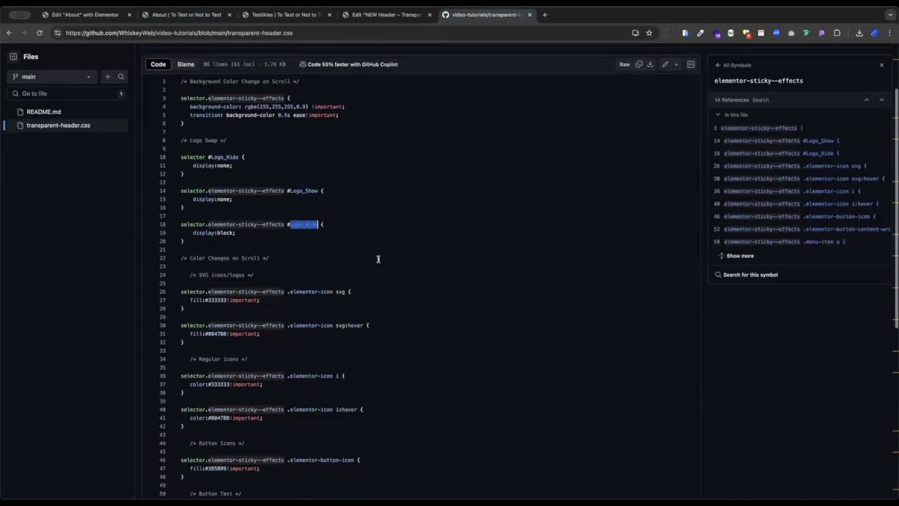
scroll(277, 223, "down", 1)
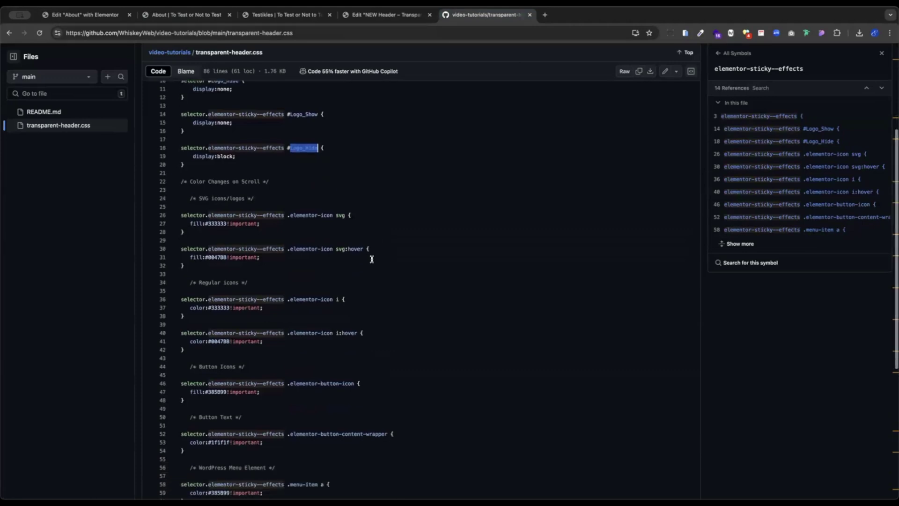
left_click_drag(189, 195, 338, 195)
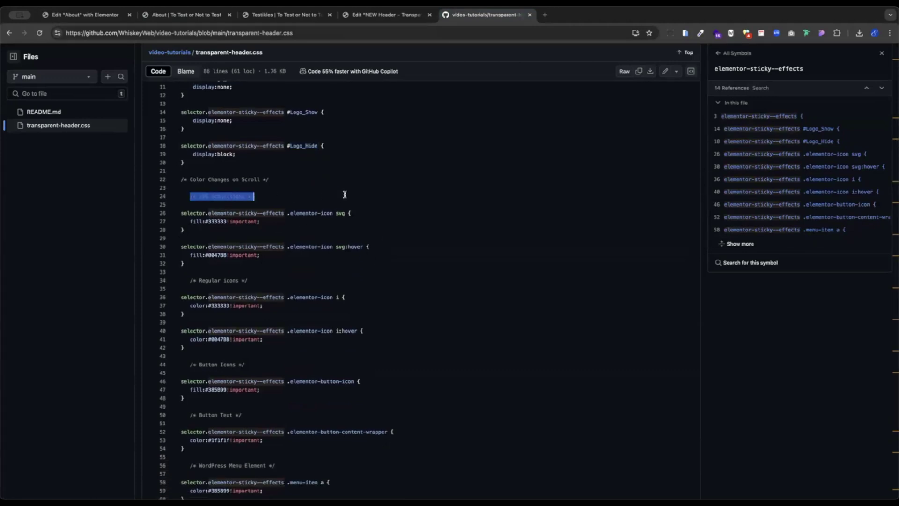
key("Right")
scroll(323, 181, "down", 1)
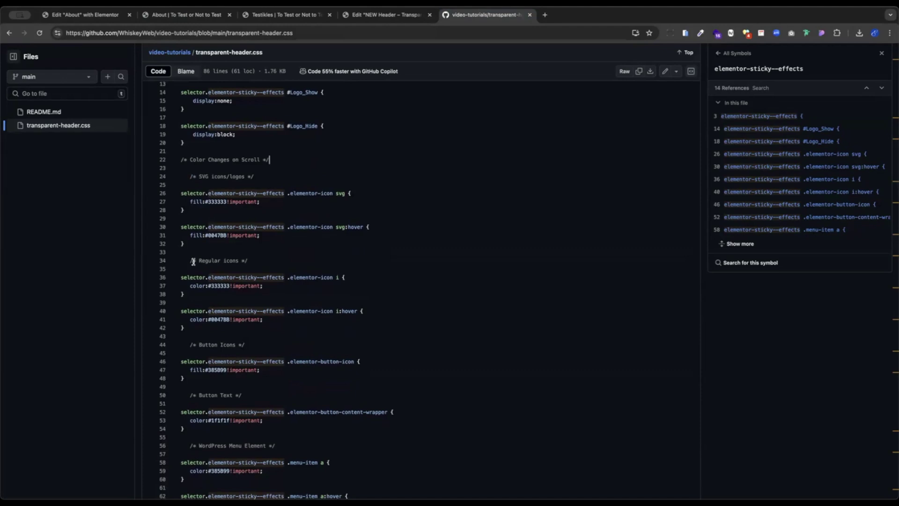
left_click_drag(189, 260, 254, 262)
left_click(278, 253)
double_click(340, 193)
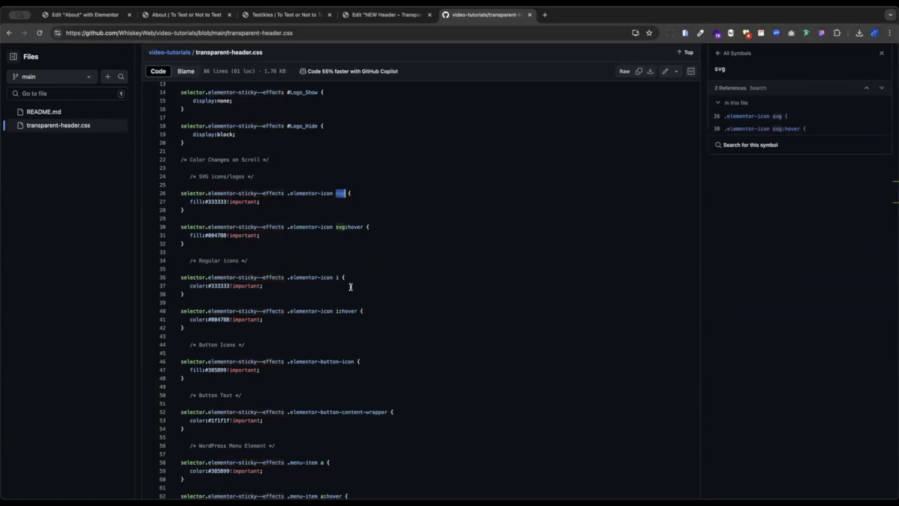
double_click(337, 278)
left_click_drag(205, 243, 179, 193)
key("super+c")
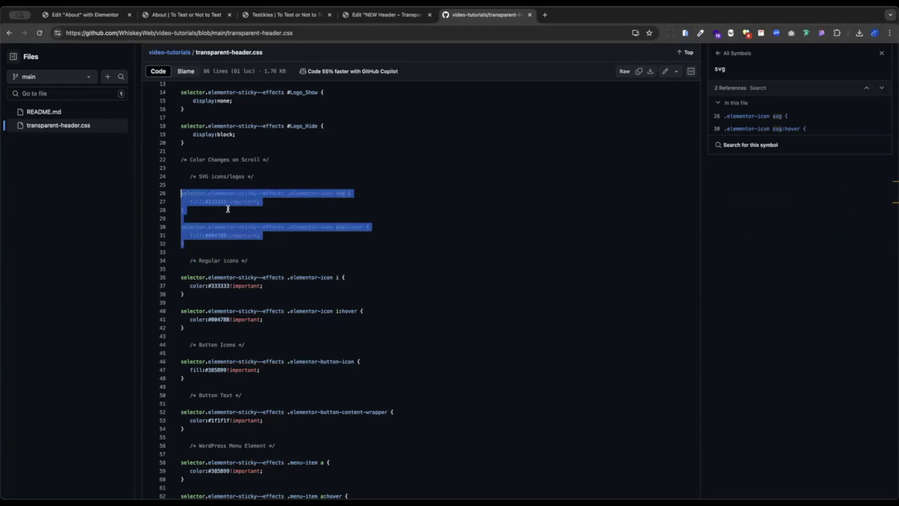
left_click(58, 17)
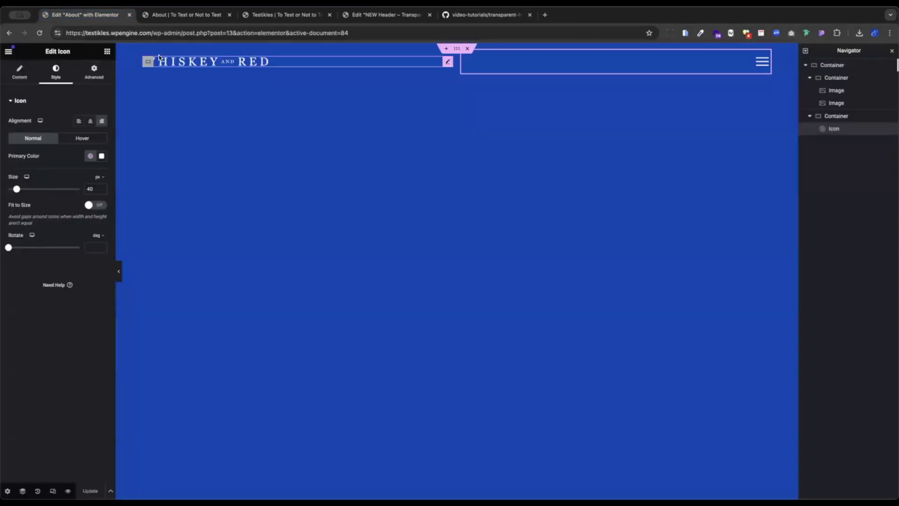
Append the SVG icon fill #333333 and hover #004788 rules to the header's Custom CSS and save
left_click(457, 48)
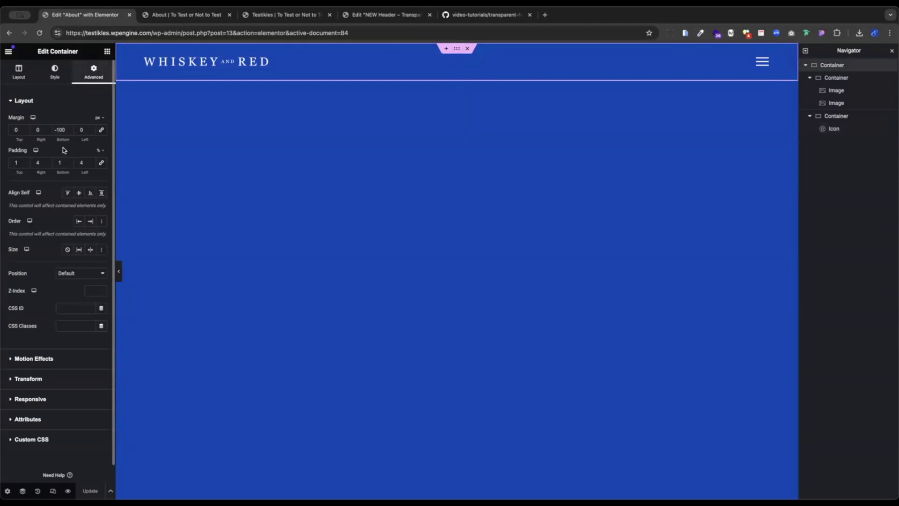
left_click(36, 440)
left_click(43, 399)
key("Return")
key("super+v")
scroll(66, 345, "down", 3)
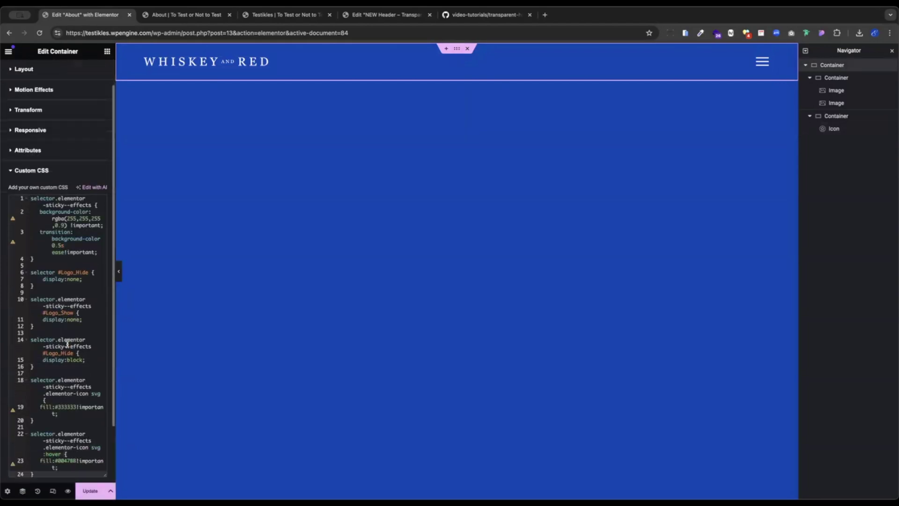
scroll(81, 299, "down", 1)
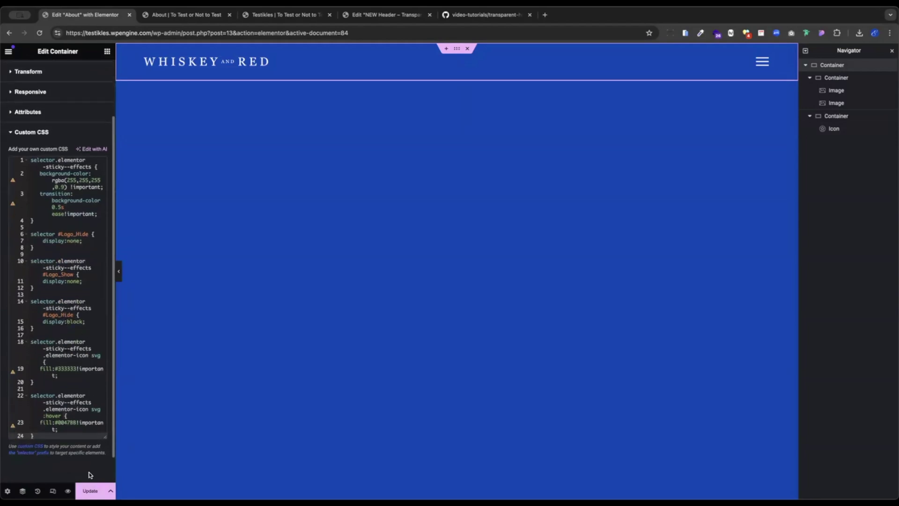
left_click(90, 491)
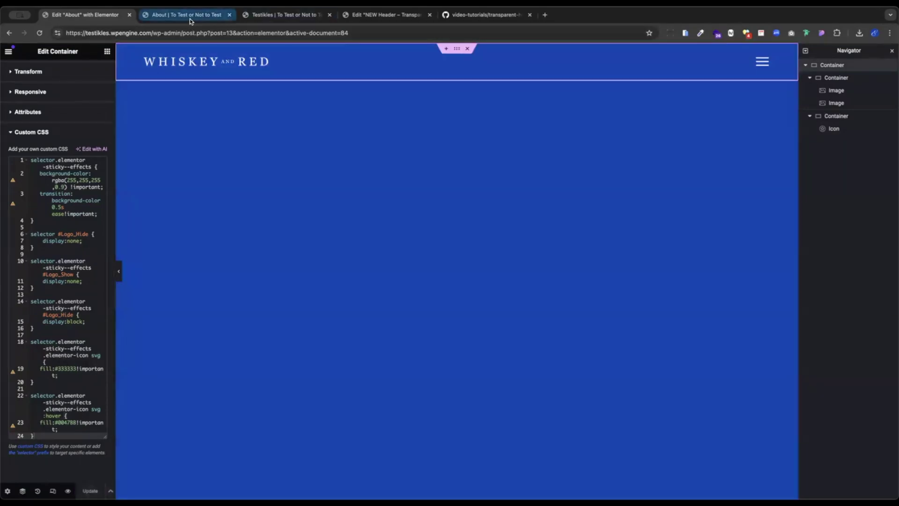
left_click(189, 18)
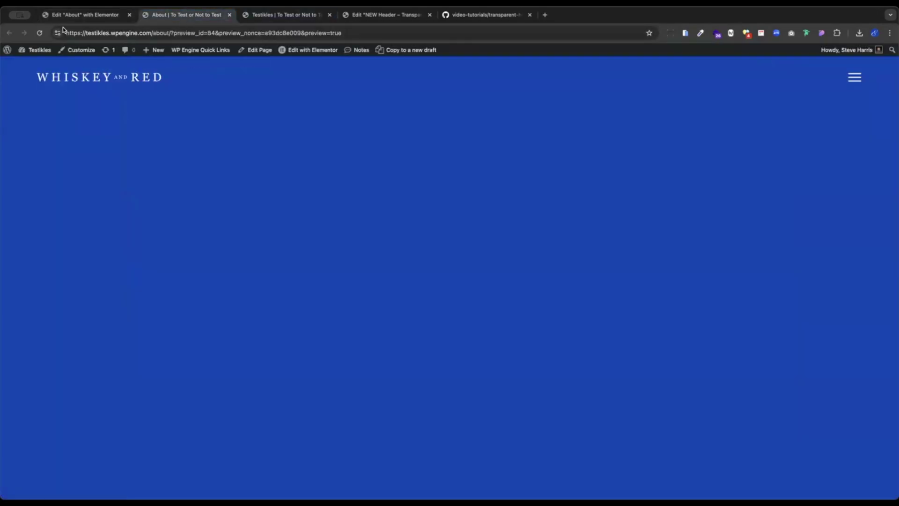
Reload the About preview and scroll to check the menu icon turns dark on the white header
left_click(38, 34)
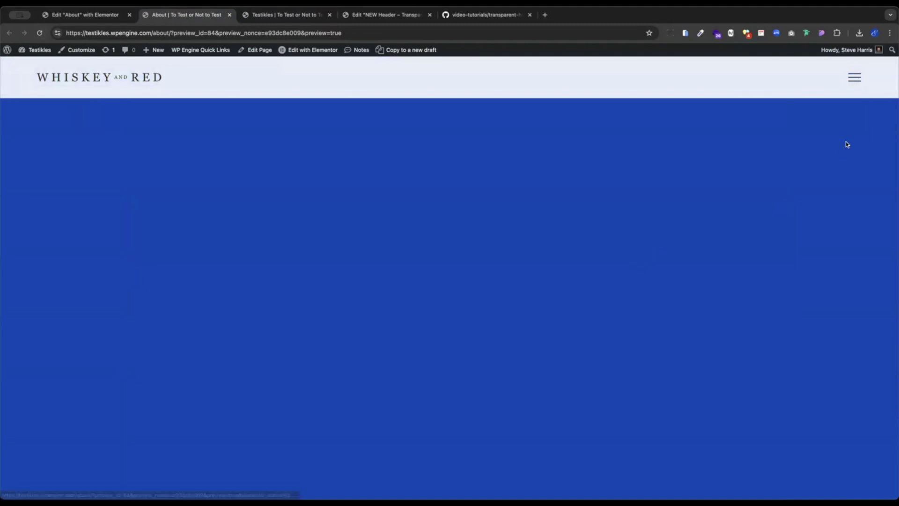
scroll(856, 170, "up", 3)
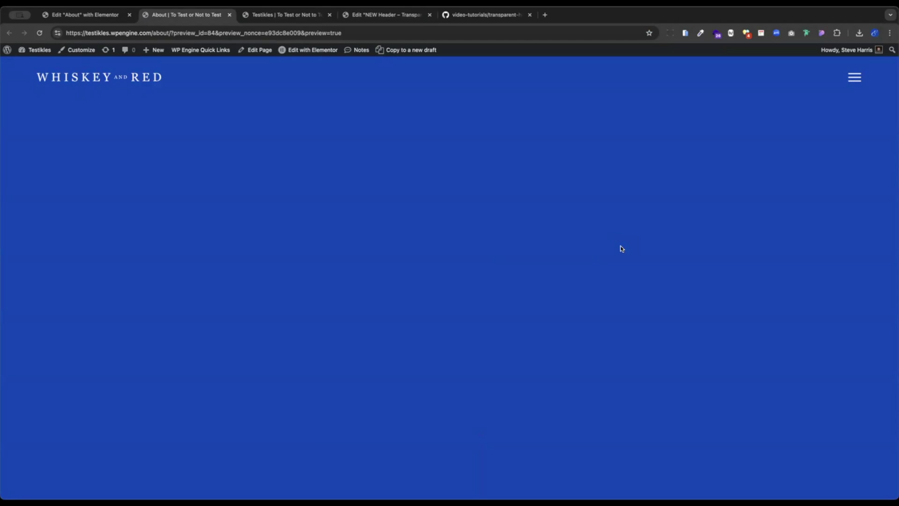
Return to transparent-header.css on GitHub and scroll to its final rules
left_click(491, 15)
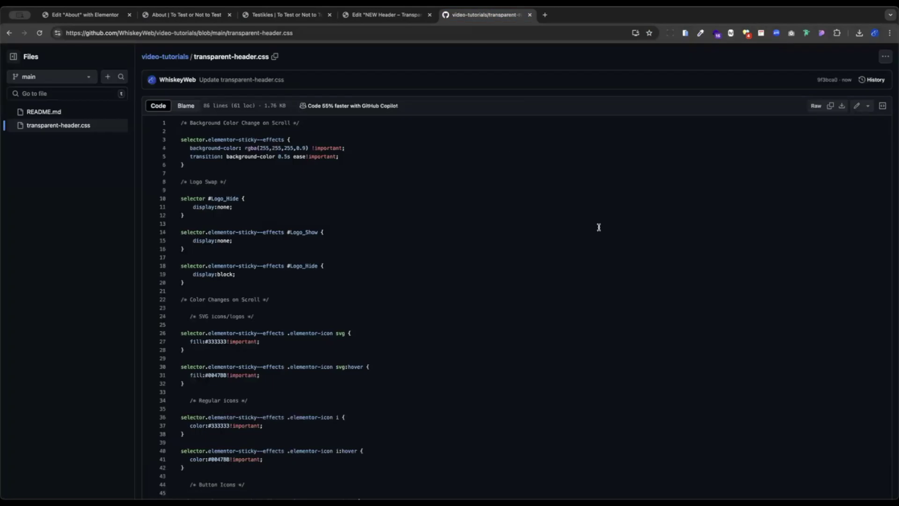
scroll(600, 230, "down", 3)
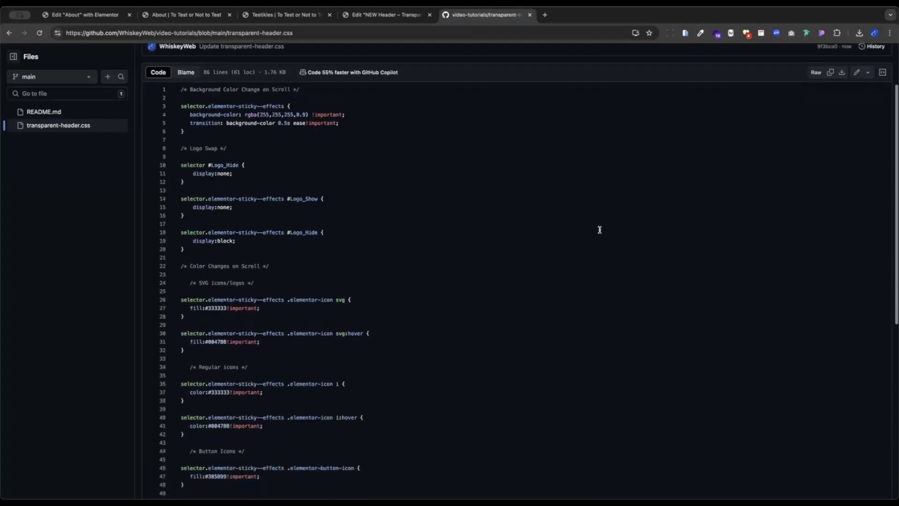
scroll(599, 229, "down", 8)
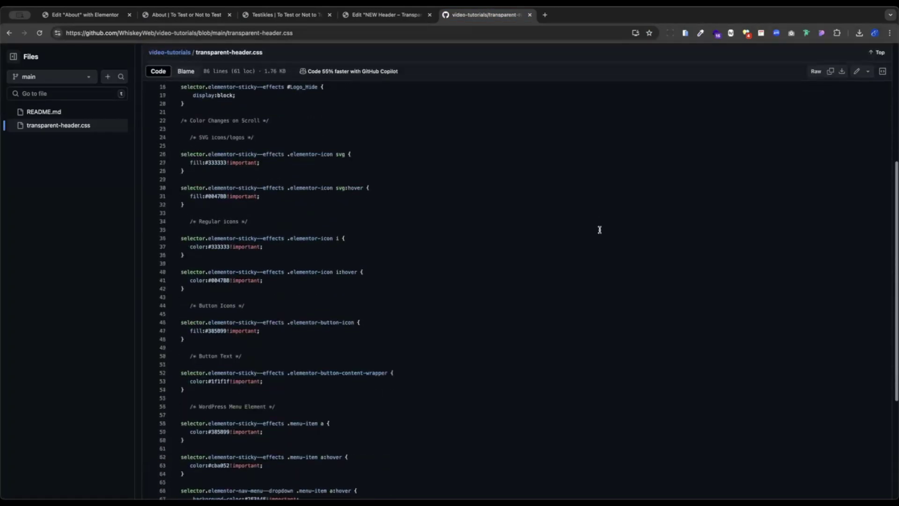
scroll(328, 164, "down", 1)
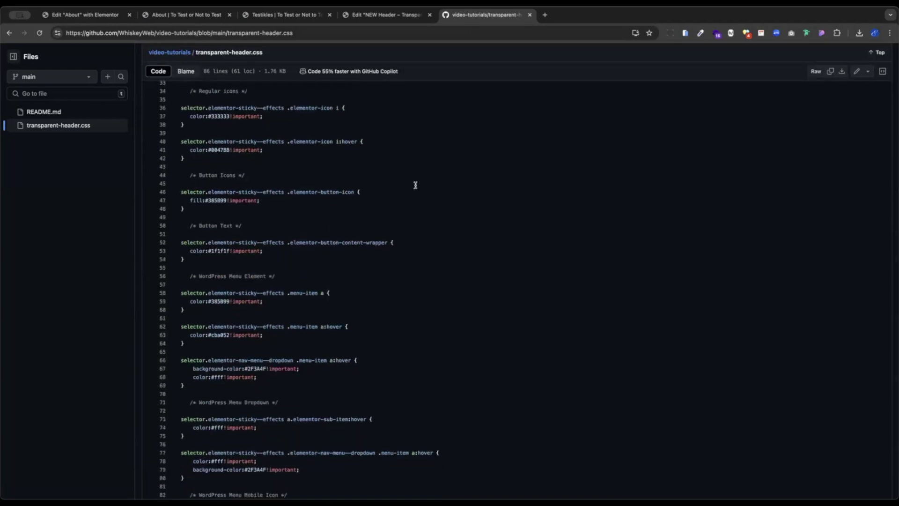
scroll(415, 185, "down", 1)
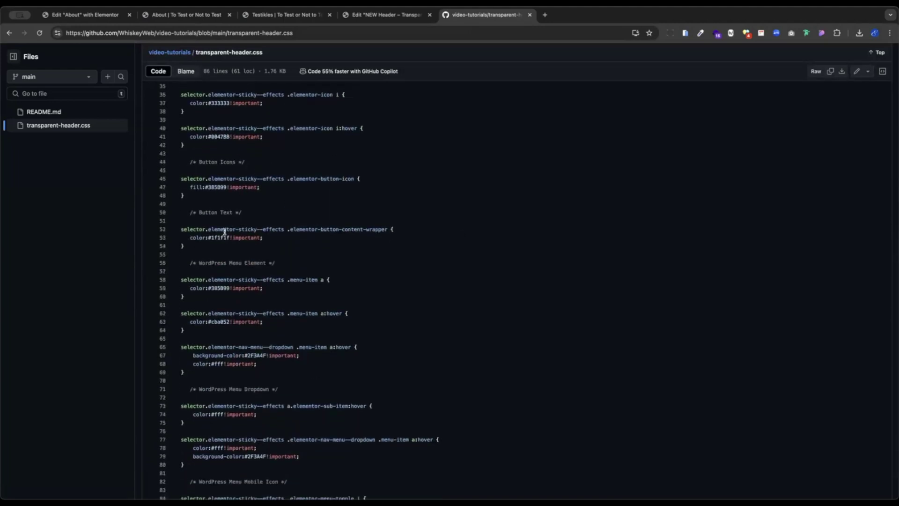
scroll(438, 364, "down", 3)
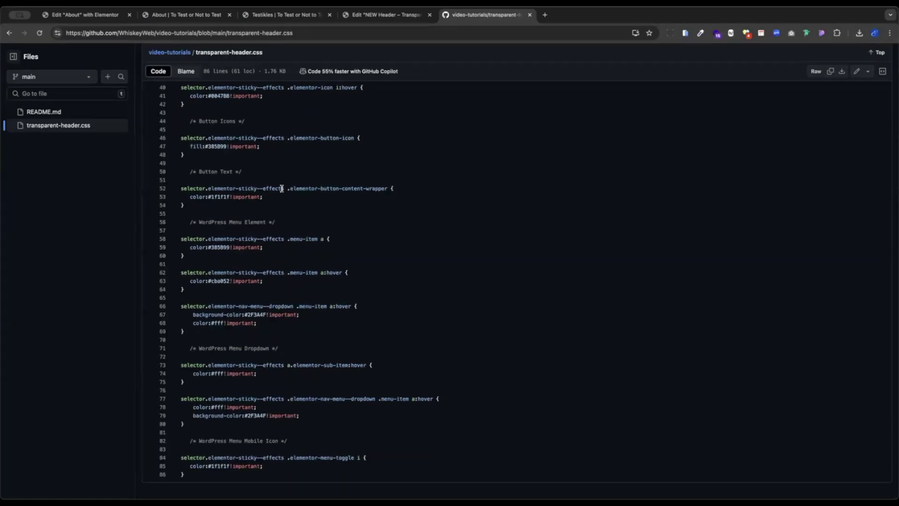
Select .elementor-sticky--effects and .elementor-button-content-wrapper in the Button Text rule on line 52
left_click_drag(284, 187, 206, 188)
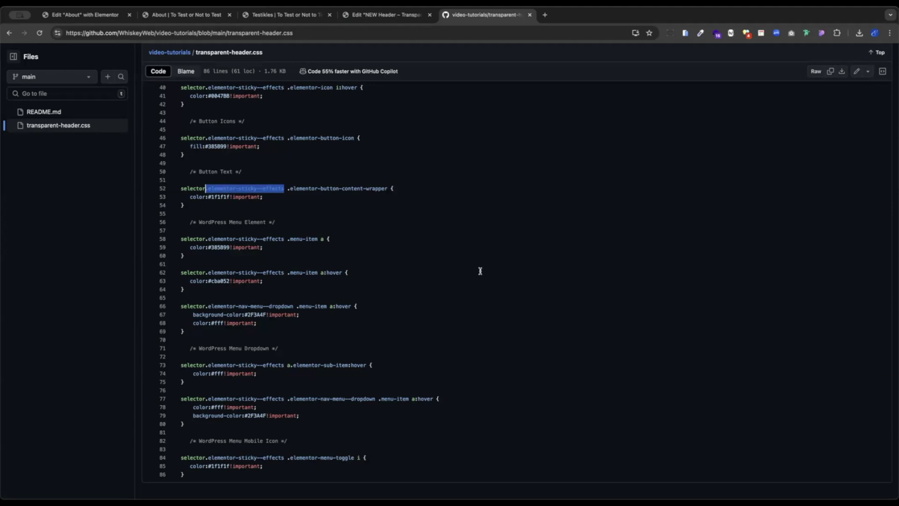
left_click_drag(290, 189, 395, 188)
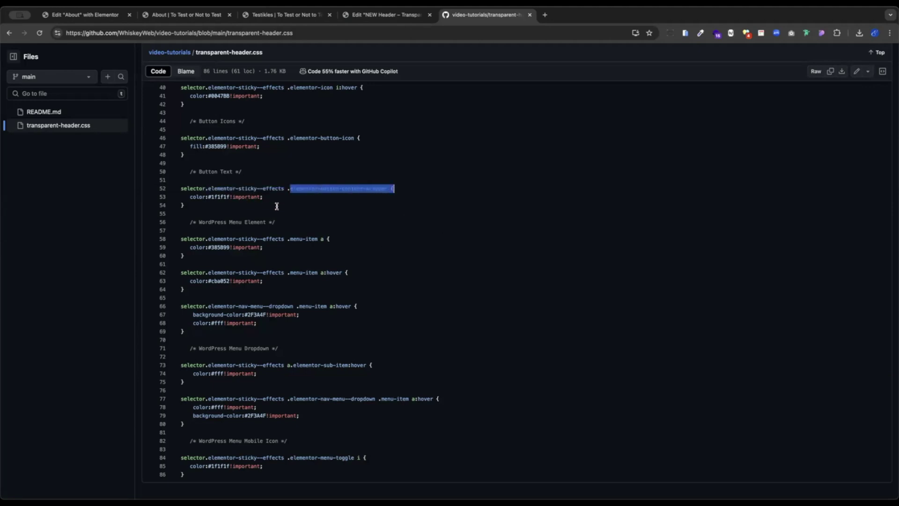
View the Testikles homepage, then return to the About page preview
left_click(285, 16)
left_click(190, 16)
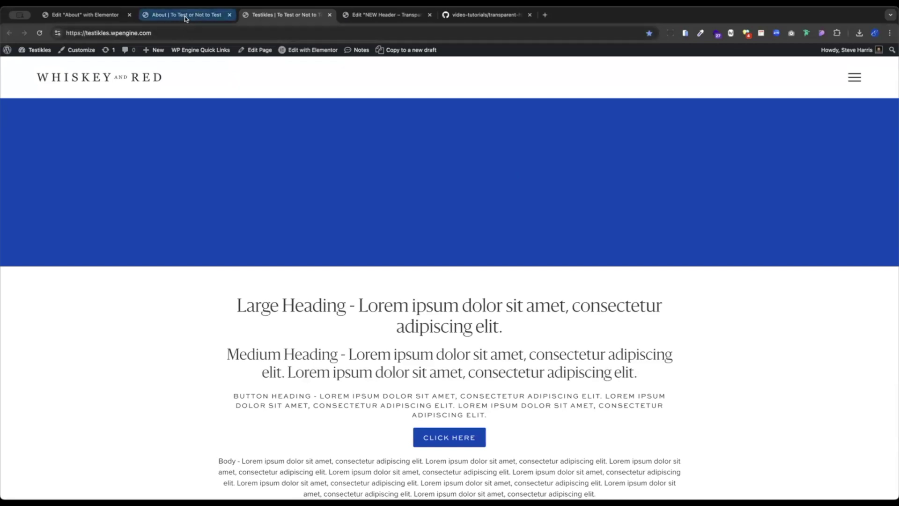